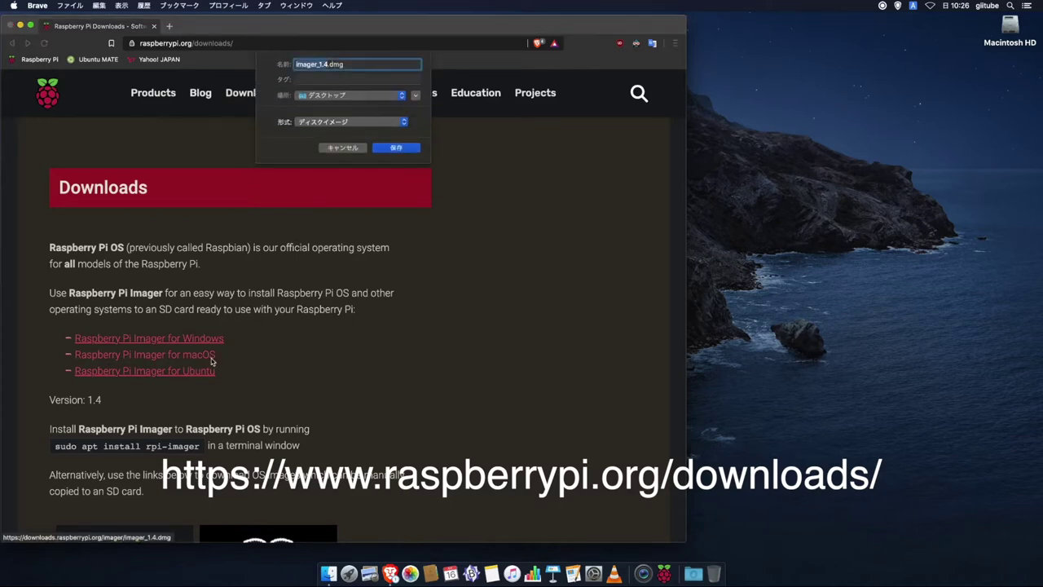
- Save imager_1.4.dmg to the desktop and open the downloaded disk image
key("Return")
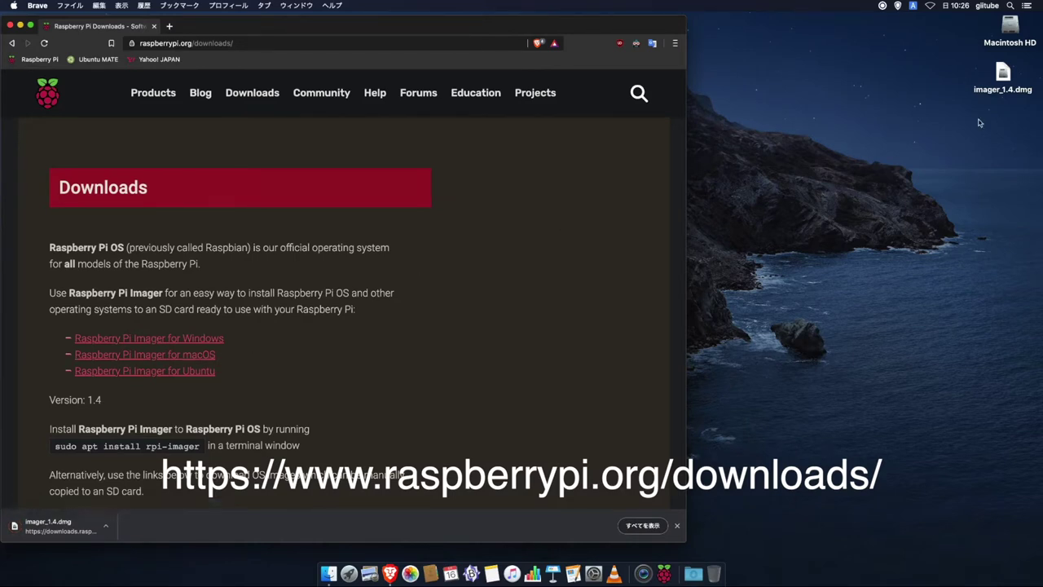
left_click(1004, 77)
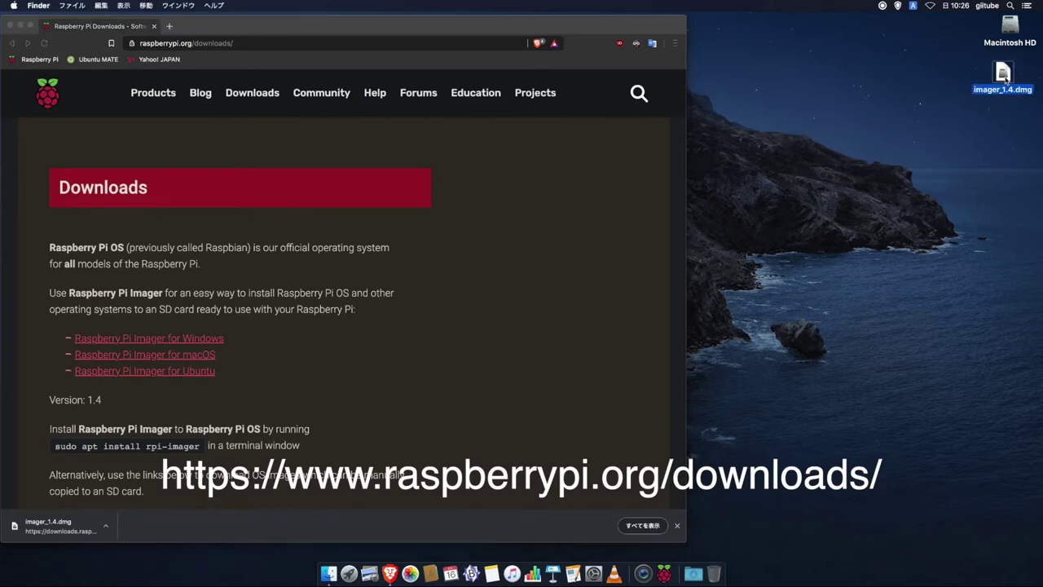
double_click(1005, 77)
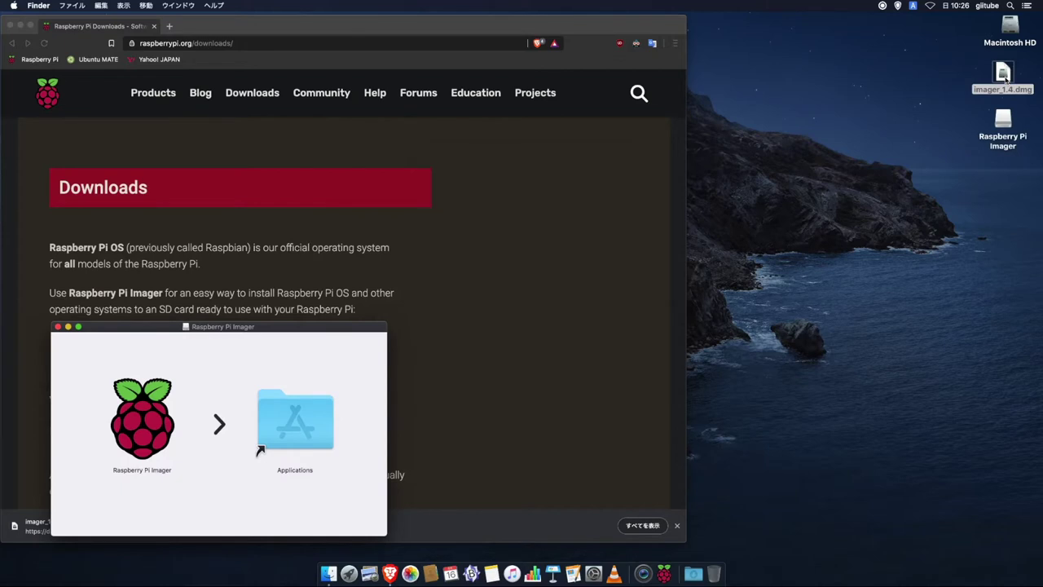
- Install Raspberry Pi Imager into the Applications folder, and eject its mounted disk image
left_click(758, 324)
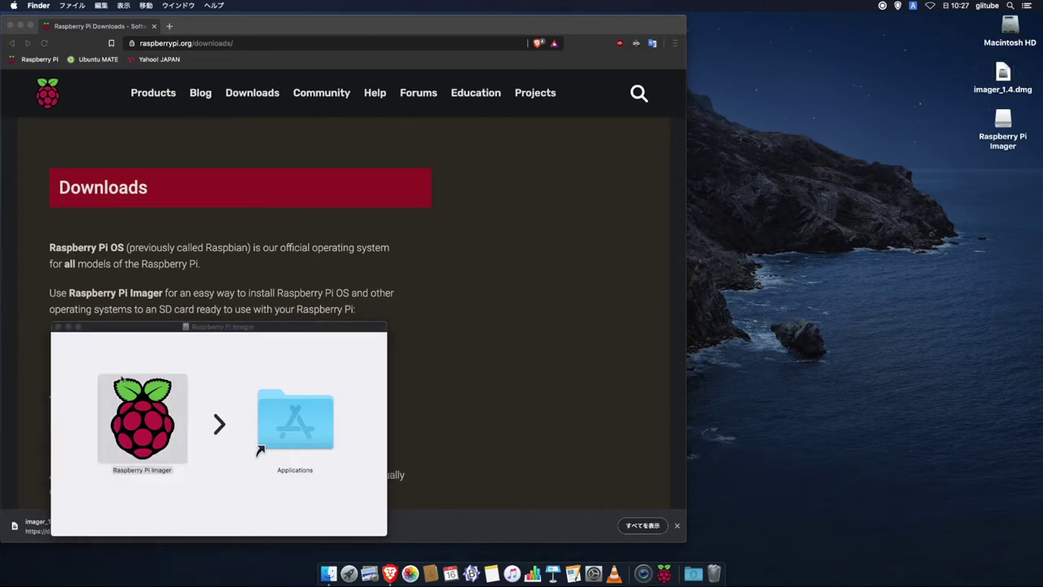
left_click_drag(147, 404, 287, 420)
left_click(11, 26)
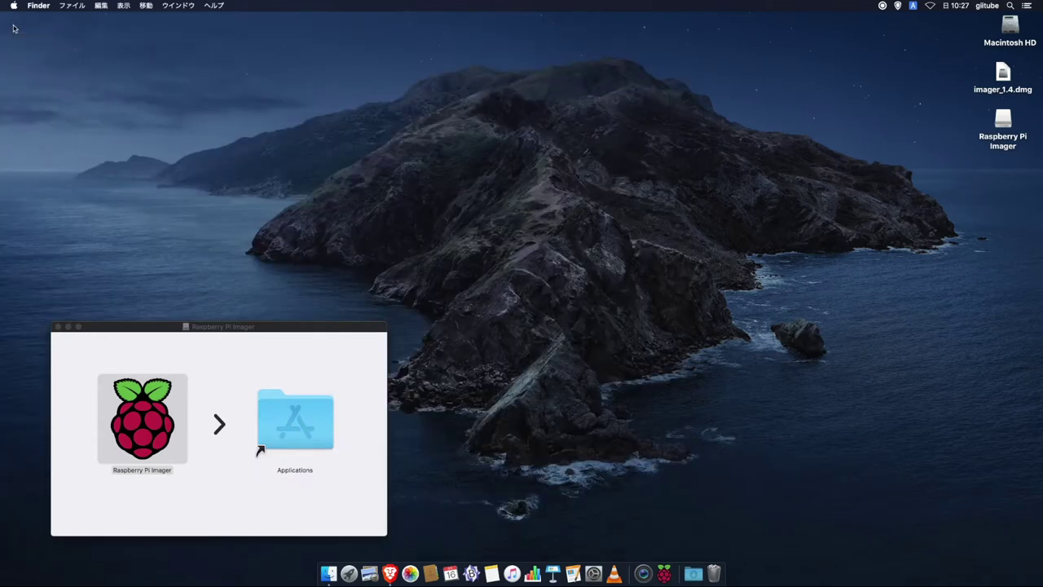
left_click_drag(994, 145, 715, 573)
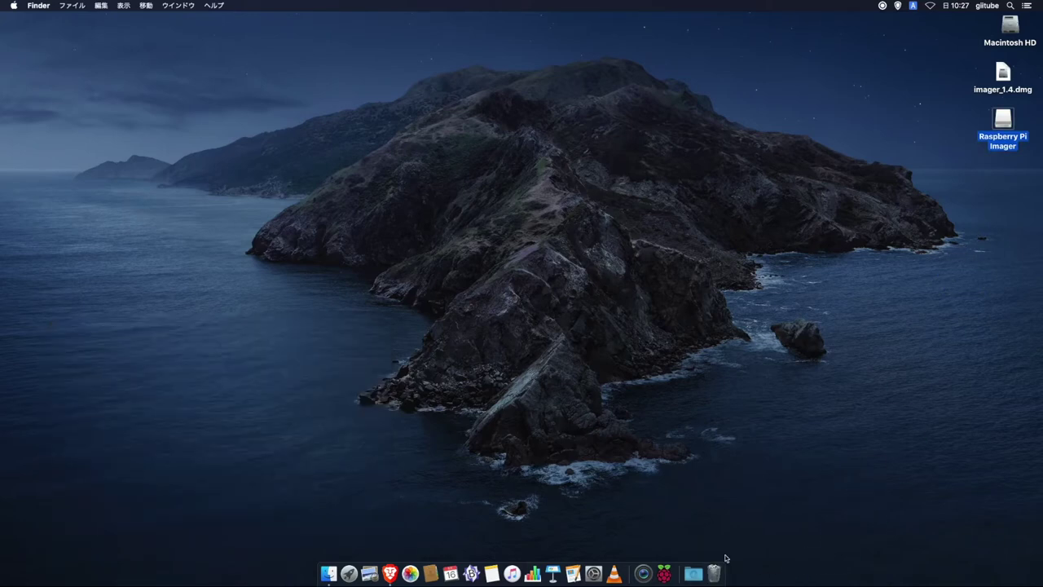
- In the Brave browser, go to the Ubuntu MATE download page and choose the 64-bit Raspberry Pi version
left_click(390, 573)
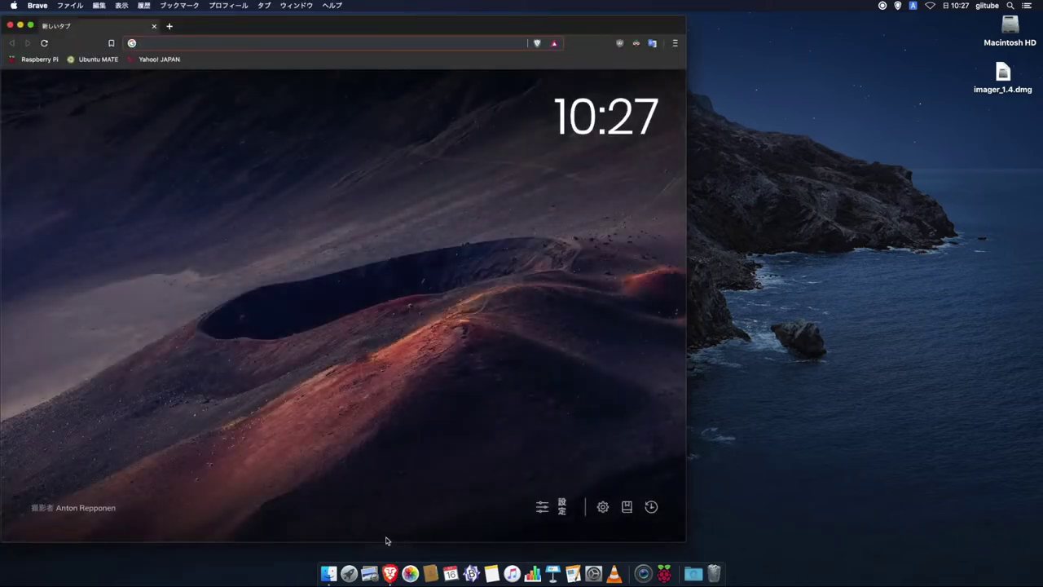
left_click(104, 61)
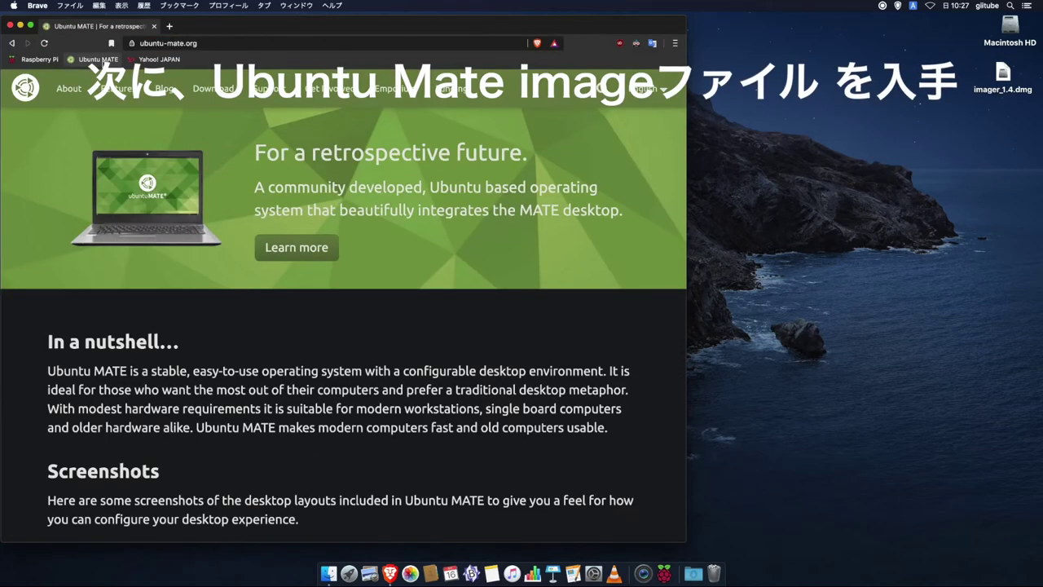
left_click(226, 93)
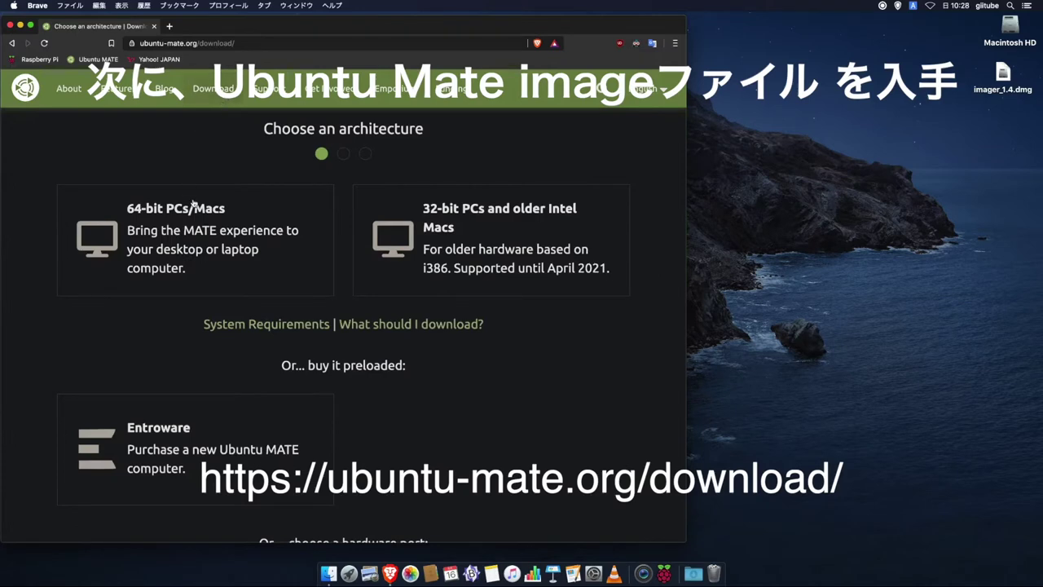
scroll(271, 359, "down", 5)
scroll(270, 359, "down", 4)
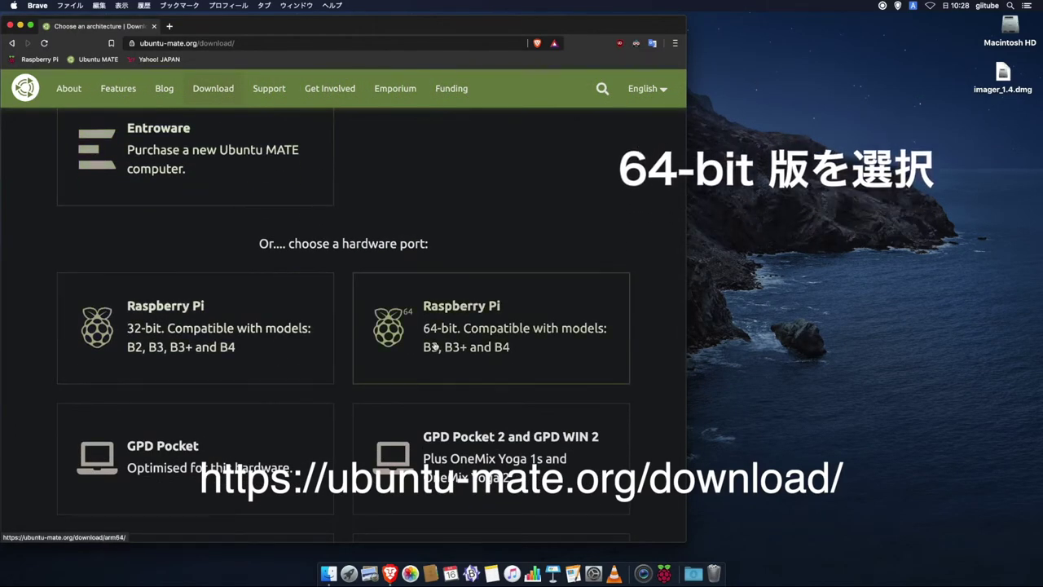
left_click(489, 347)
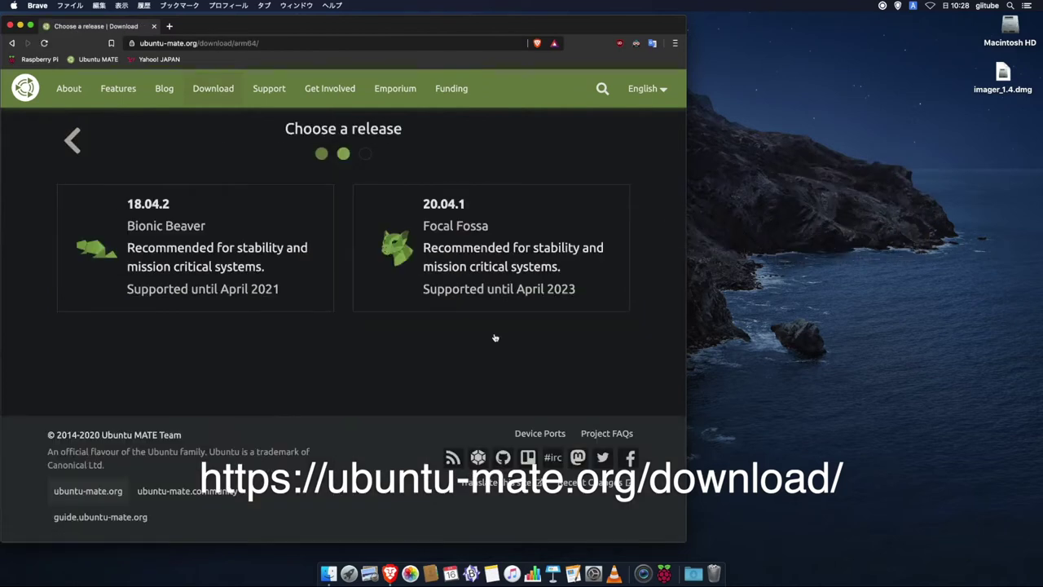
- Choose the 20.04.1 Focal Fossa release and save its image to the desktop by direct download
left_click(484, 266)
left_click(484, 267)
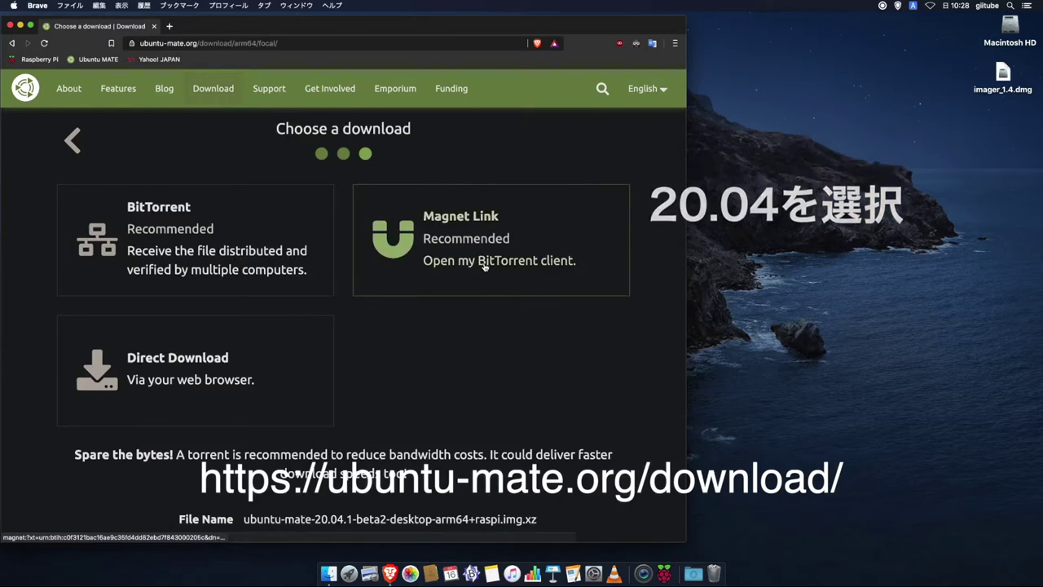
left_click(179, 364)
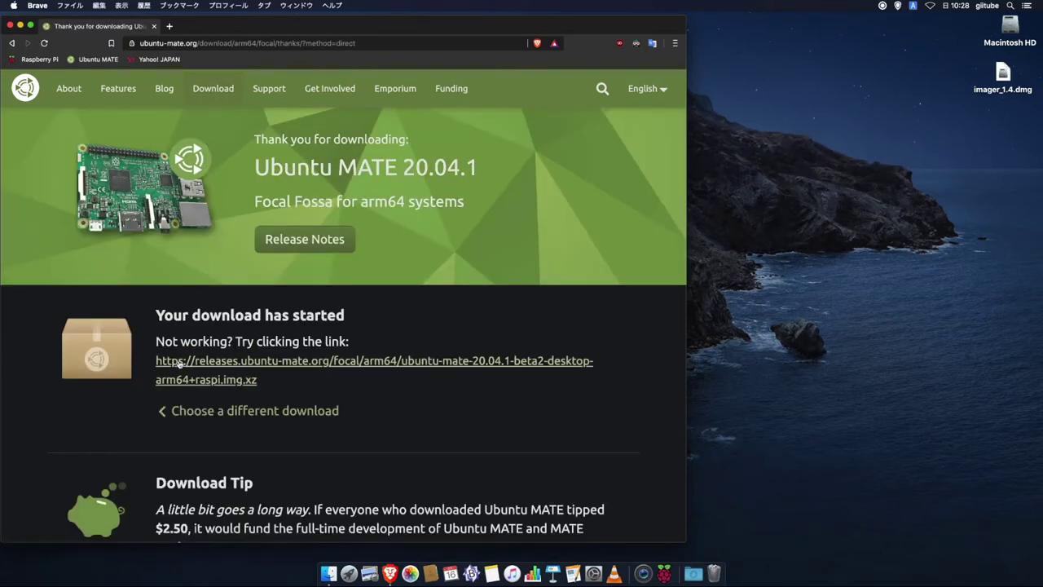
left_click(243, 368)
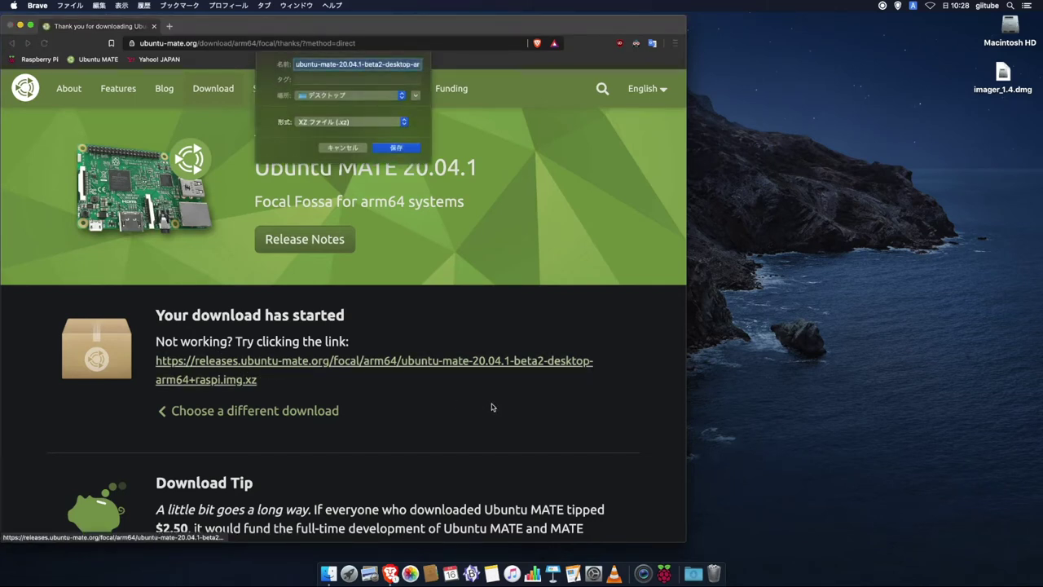
left_click(383, 150)
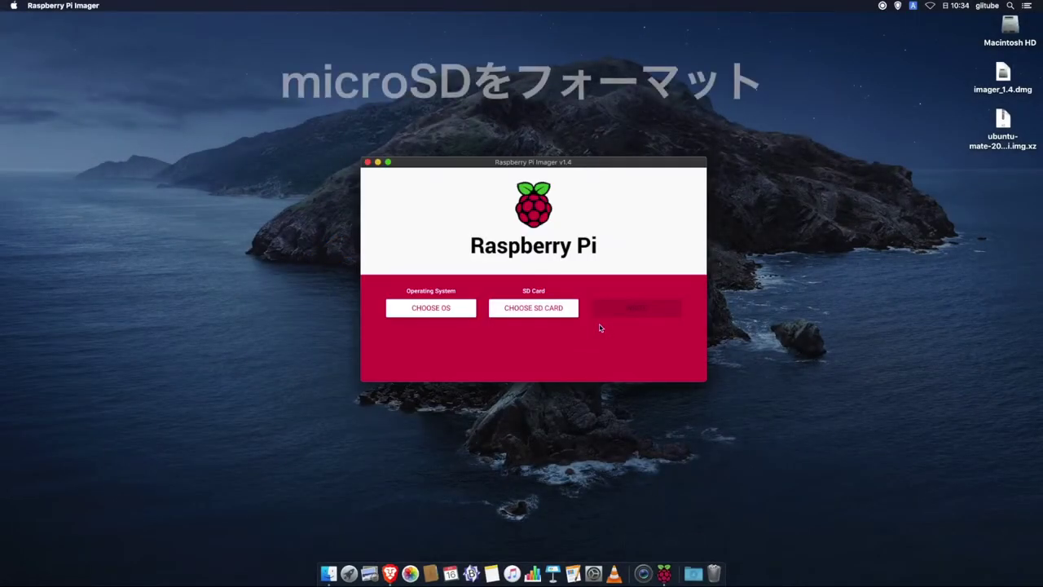
- Format the TS-RDF5 SD Transcend Media card as FAT32 with the Erase option
left_click(431, 308)
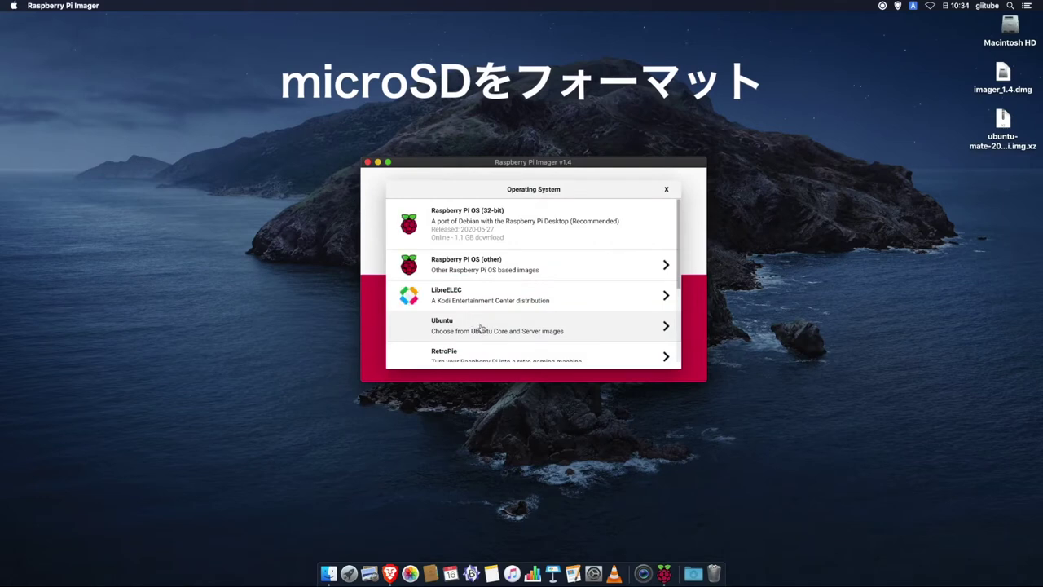
scroll(472, 326, "down", 3)
left_click(486, 326)
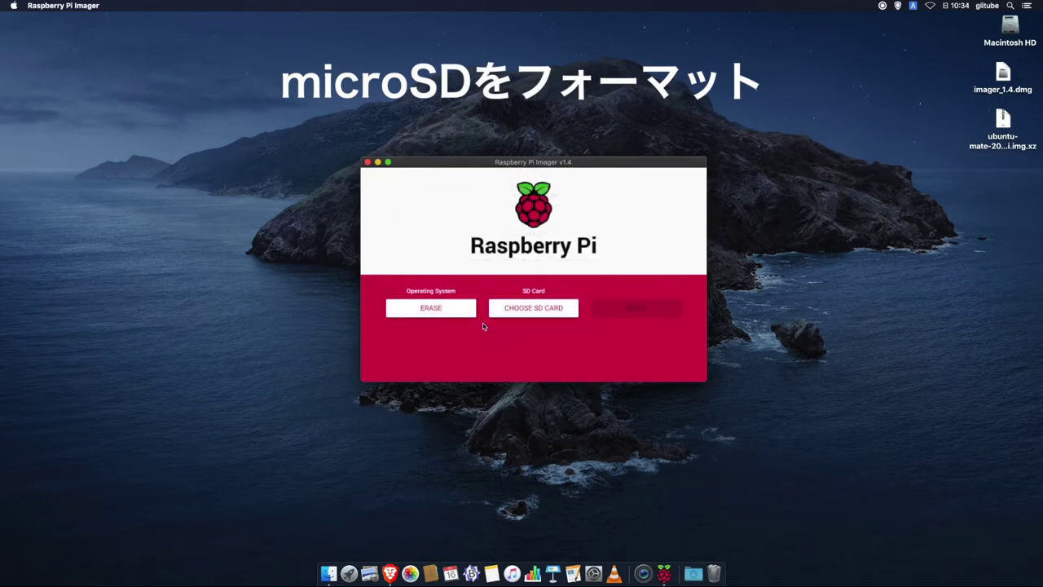
left_click(544, 308)
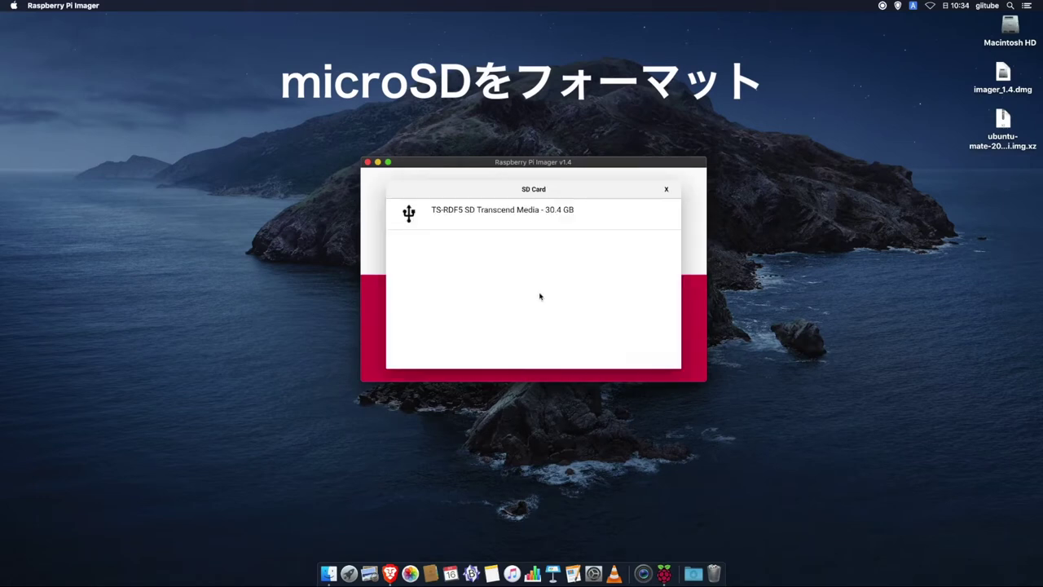
left_click(483, 220)
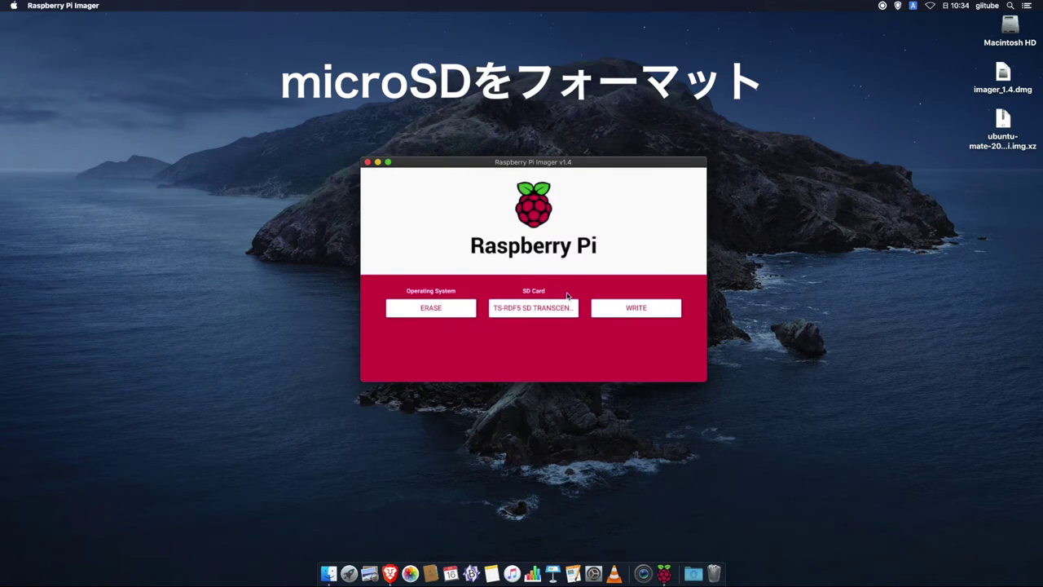
left_click(629, 314)
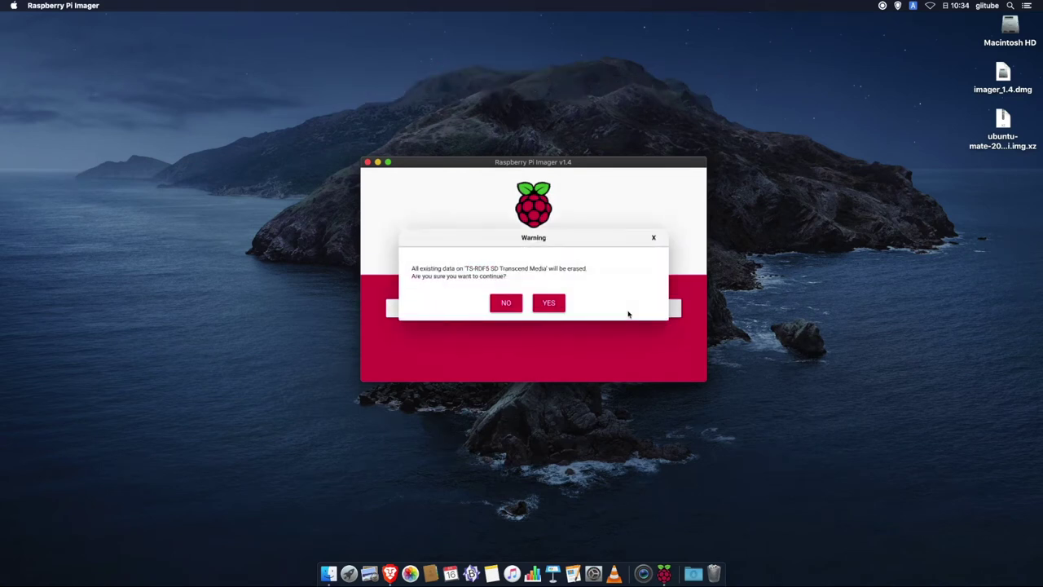
left_click(553, 307)
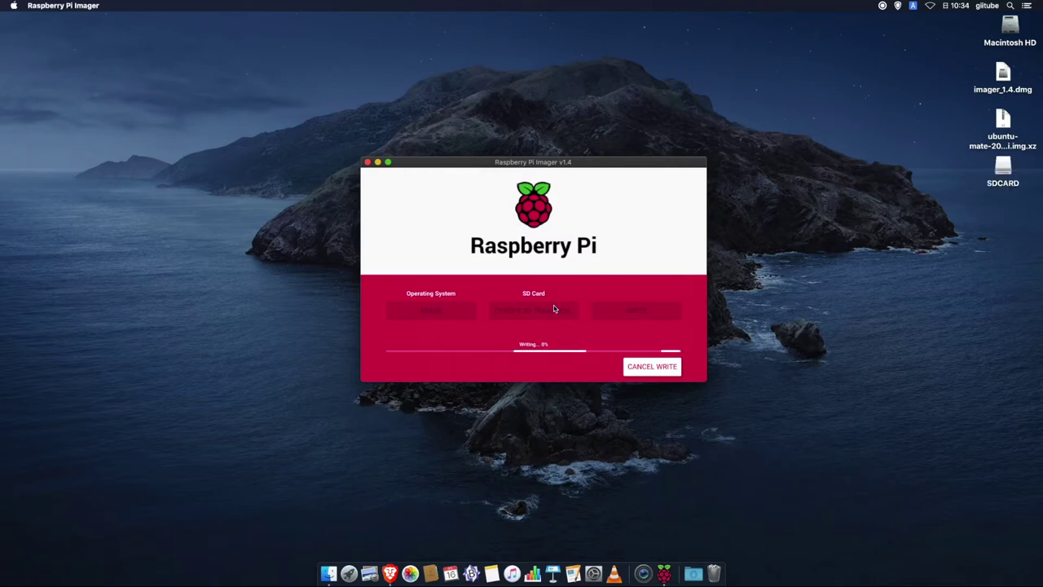
left_click(531, 307)
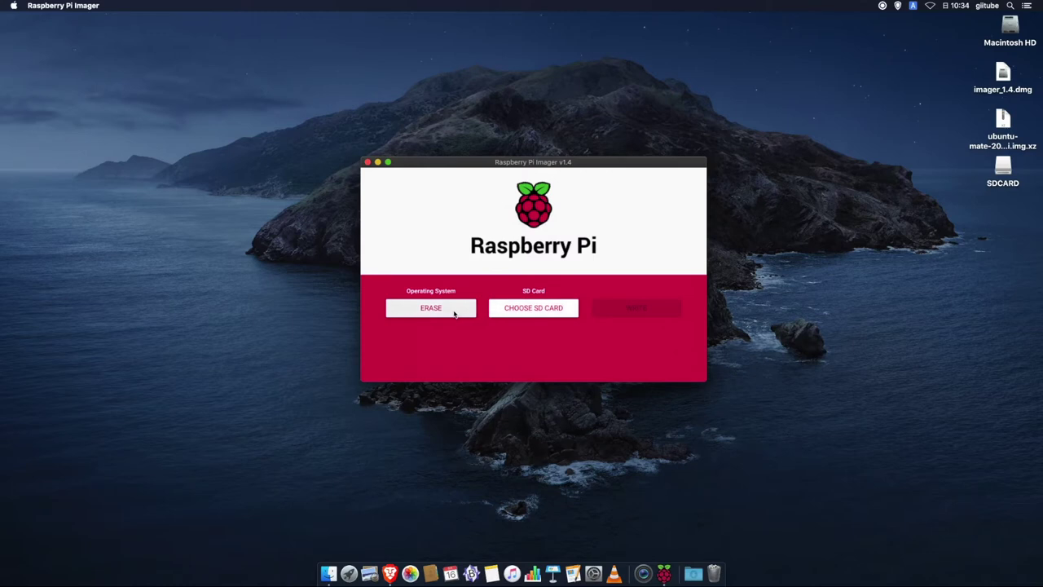
- Select the custom image ubuntu-mate-20.04.1-beta2-desktop-arm64+raspi.img.xz from the desktop as the operating system
left_click(454, 314)
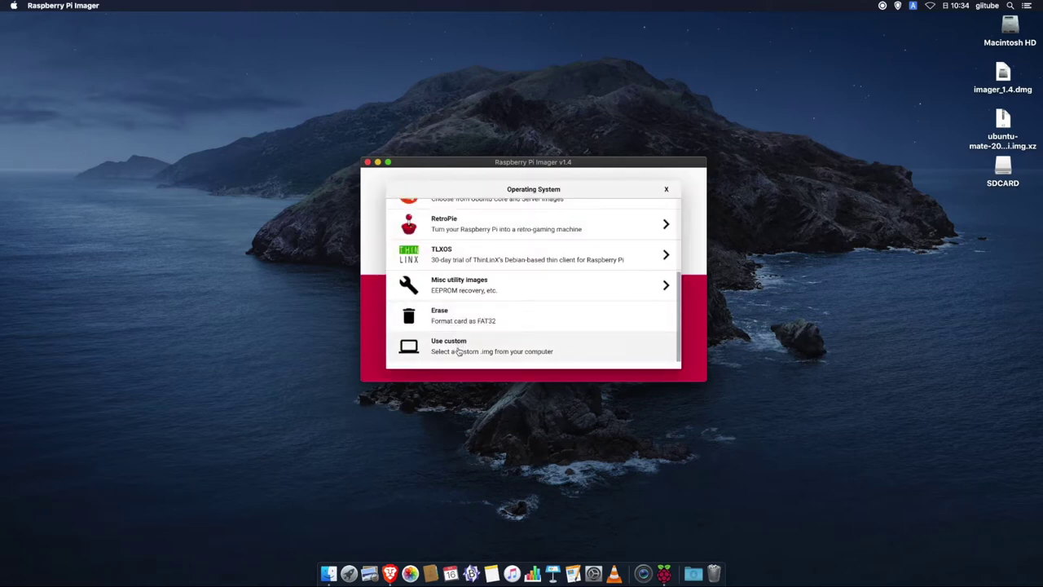
left_click(457, 349)
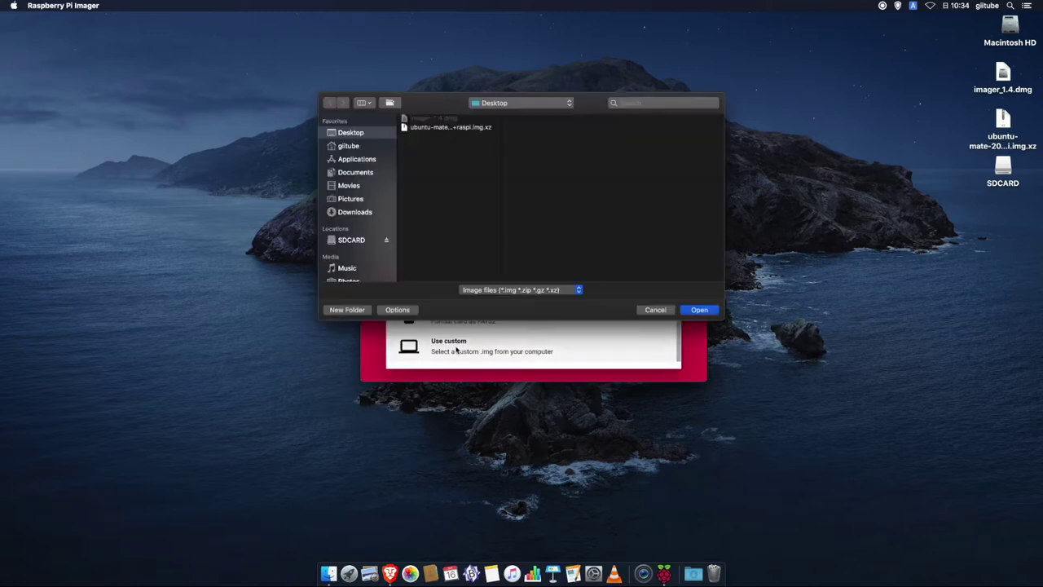
left_click(462, 128)
left_click(700, 314)
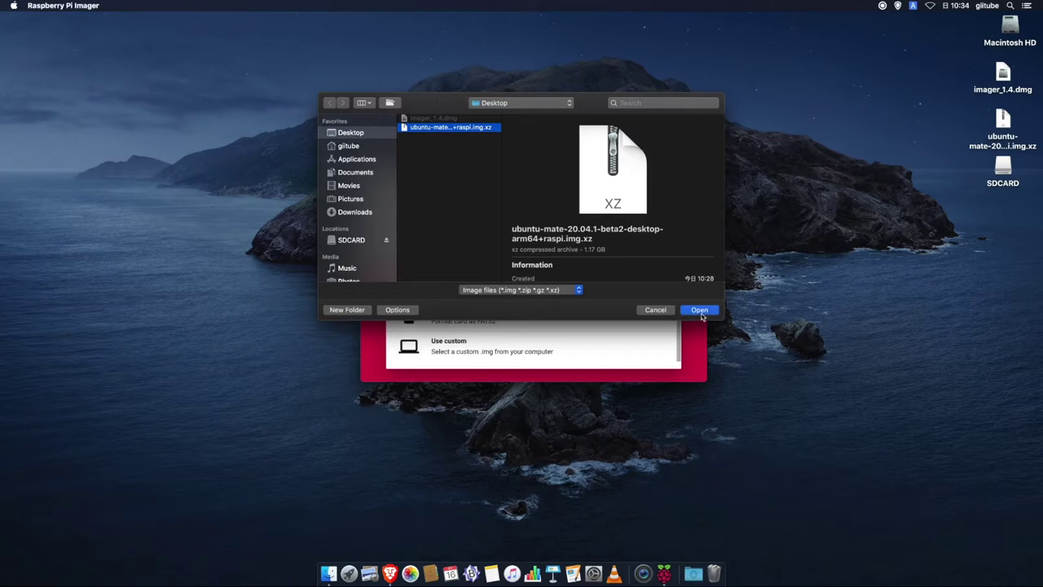
left_click(700, 310)
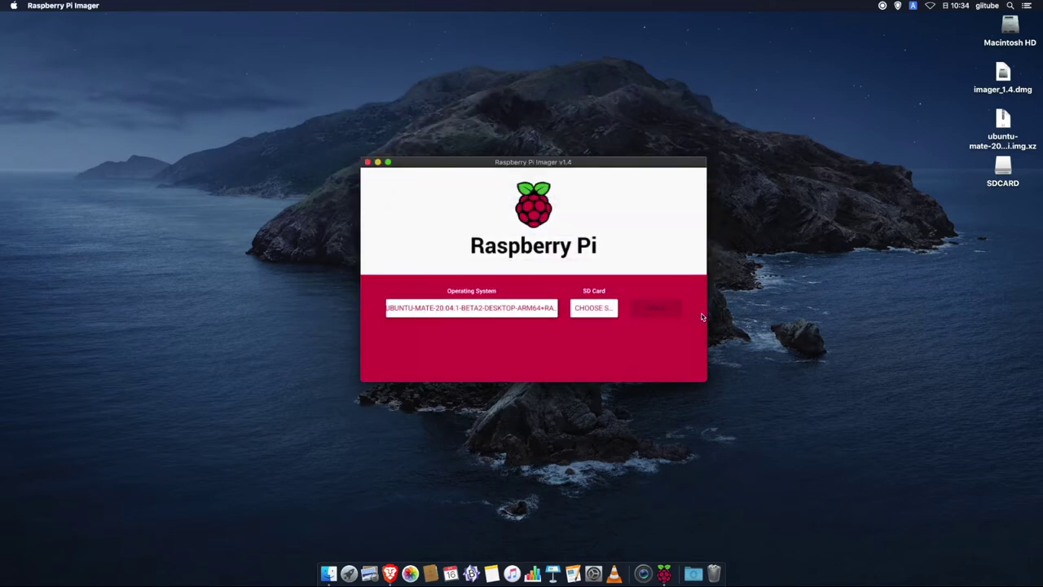
- Write the Ubuntu MATE image to the TS-RDF5 SD Transcend Media card, authorizing it with the account password
left_click(616, 314)
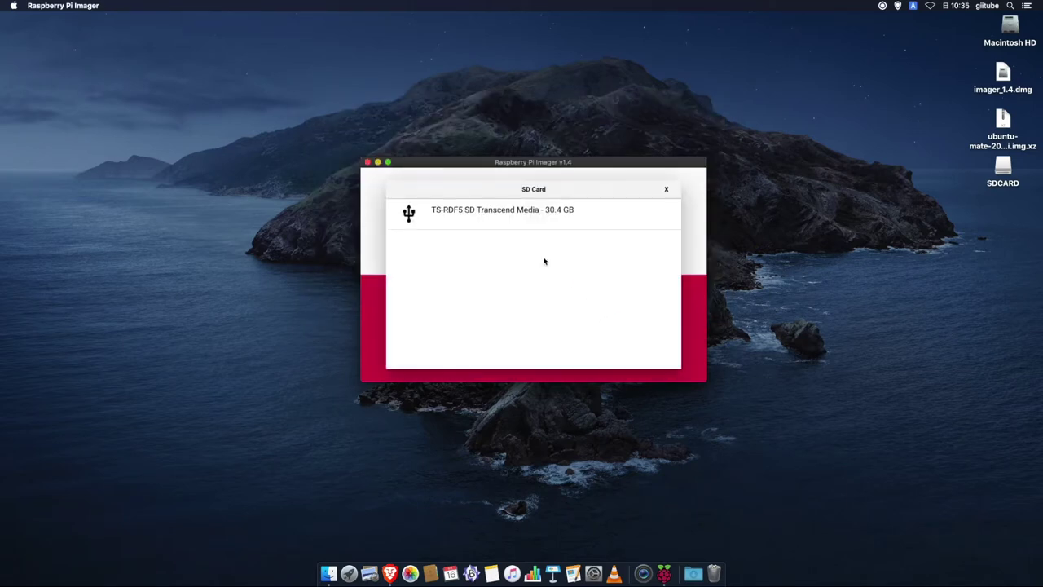
left_click(508, 222)
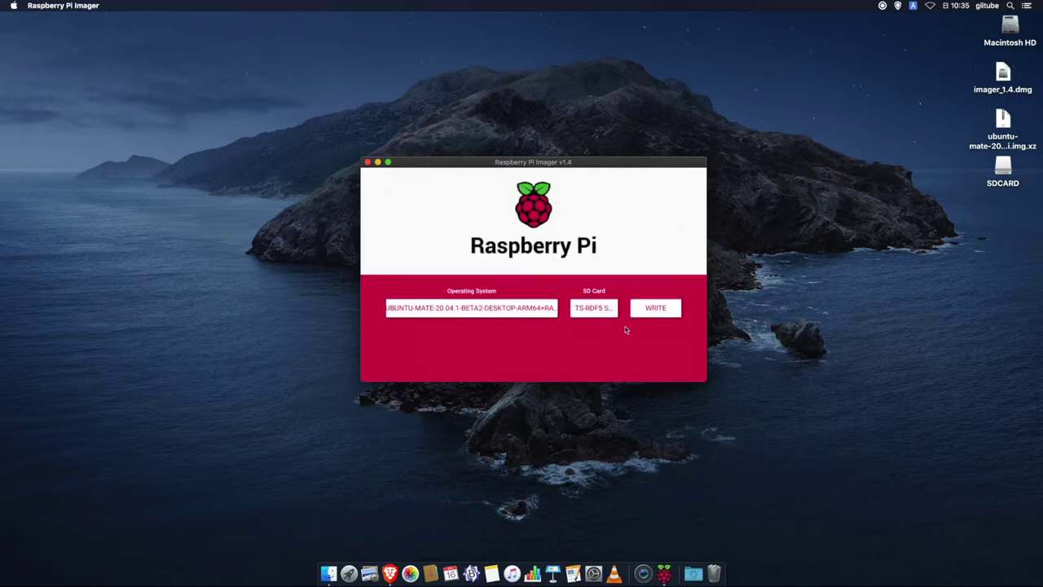
left_click(667, 313)
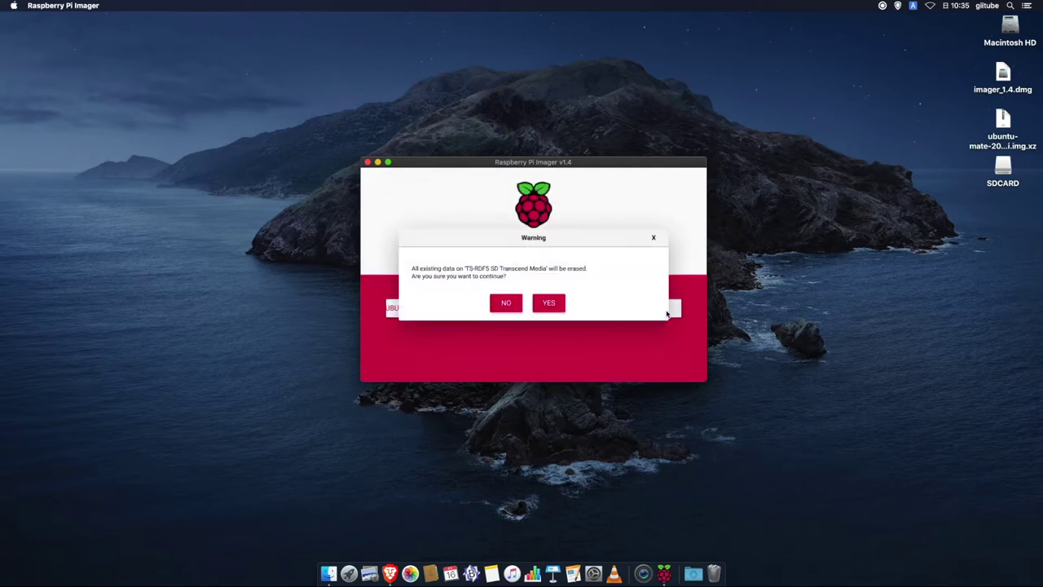
left_click(550, 305)
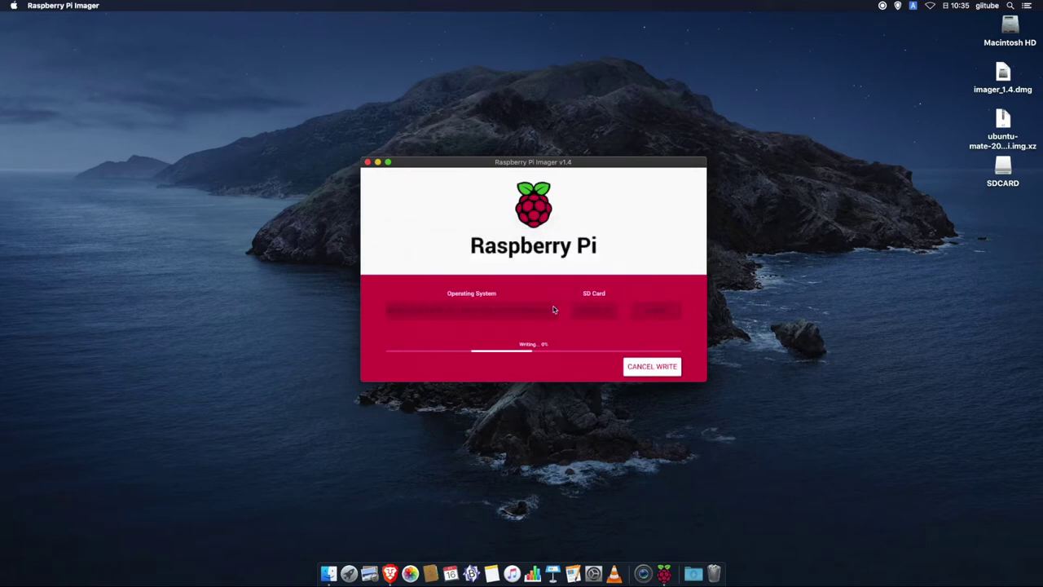
type("••••")
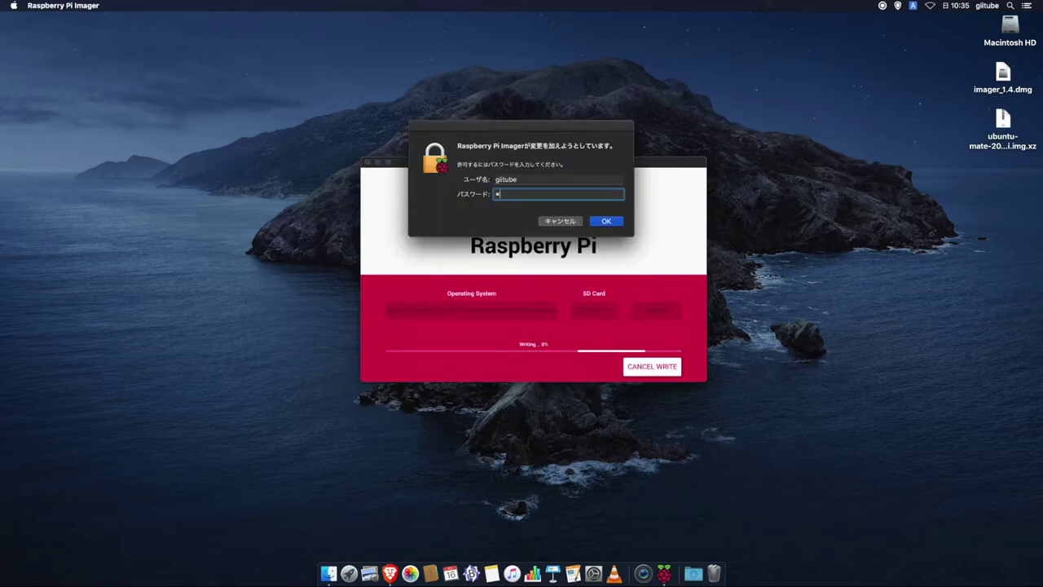
key("Return")
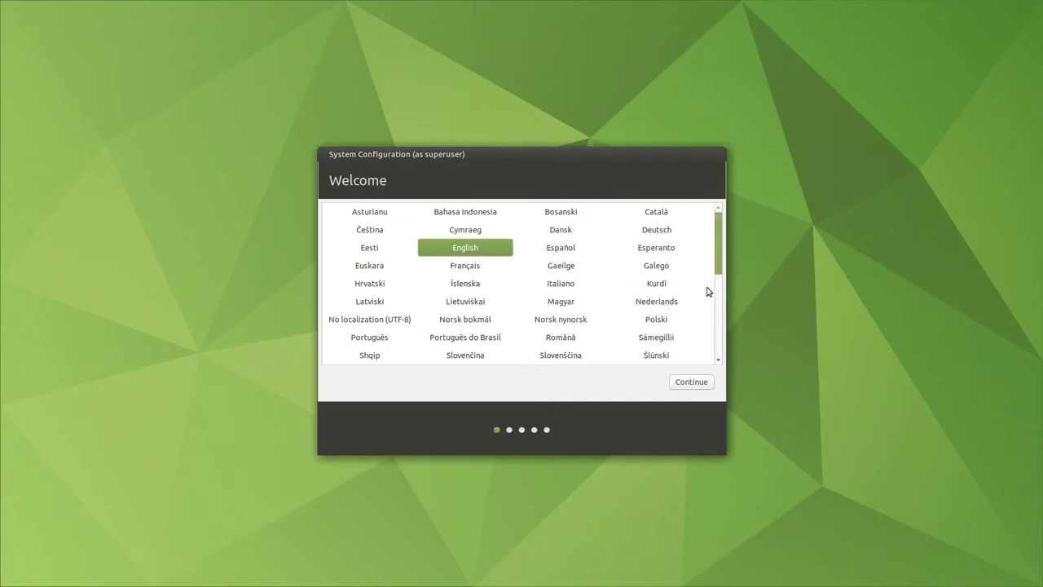
- Set the system language to Japanese in the Ubuntu MATE setup and continue to the keyboard layout
left_click(720, 308)
scroll(718, 355, "down", 3)
left_click(564, 359)
left_click(695, 383)
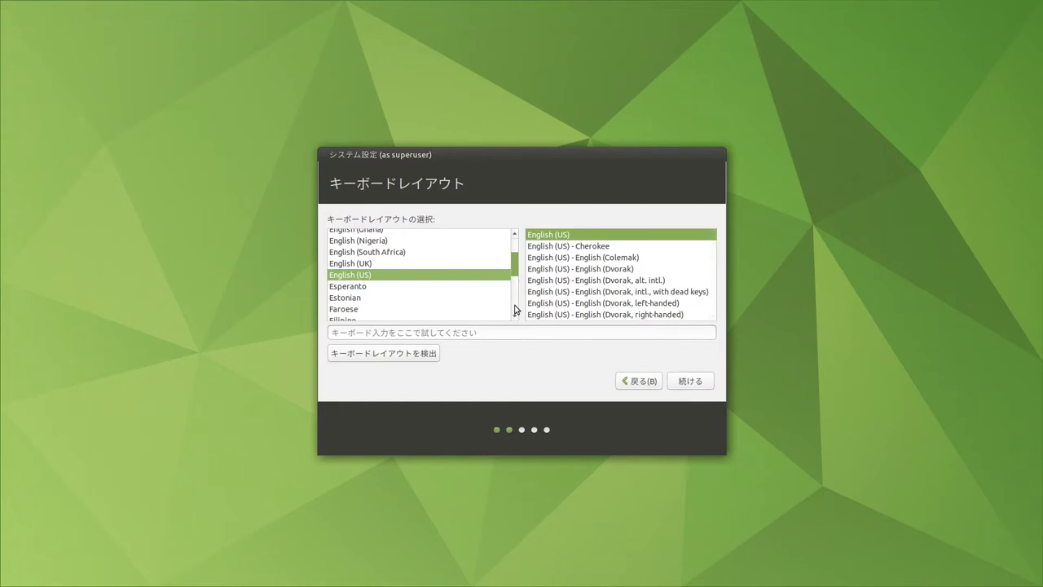
- Set the keyboard layout to Japanese with the standard Japanese variant and continue the setup
scroll(516, 310, "down", 10)
left_click(400, 303)
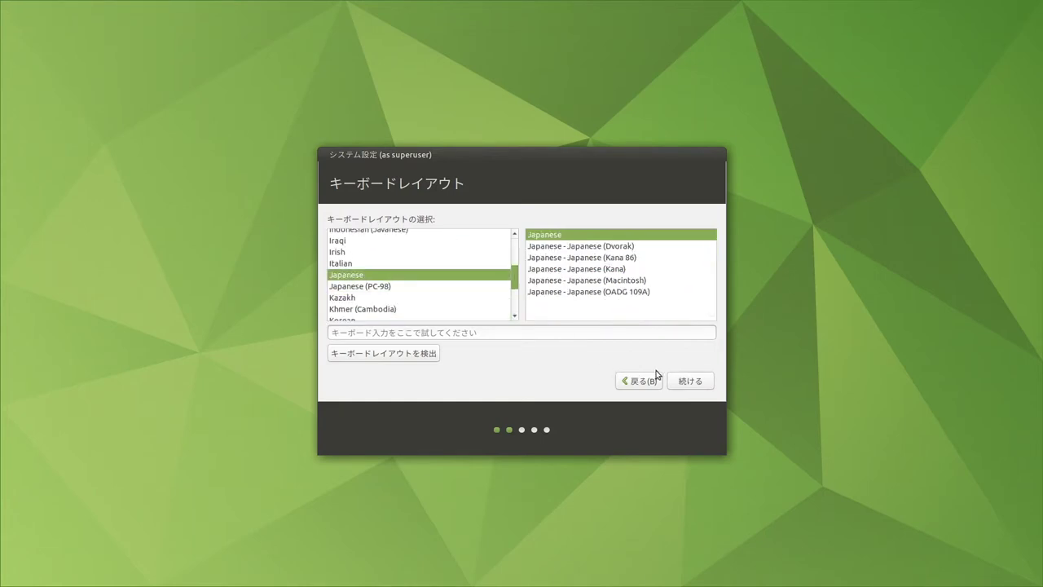
left_click(681, 381)
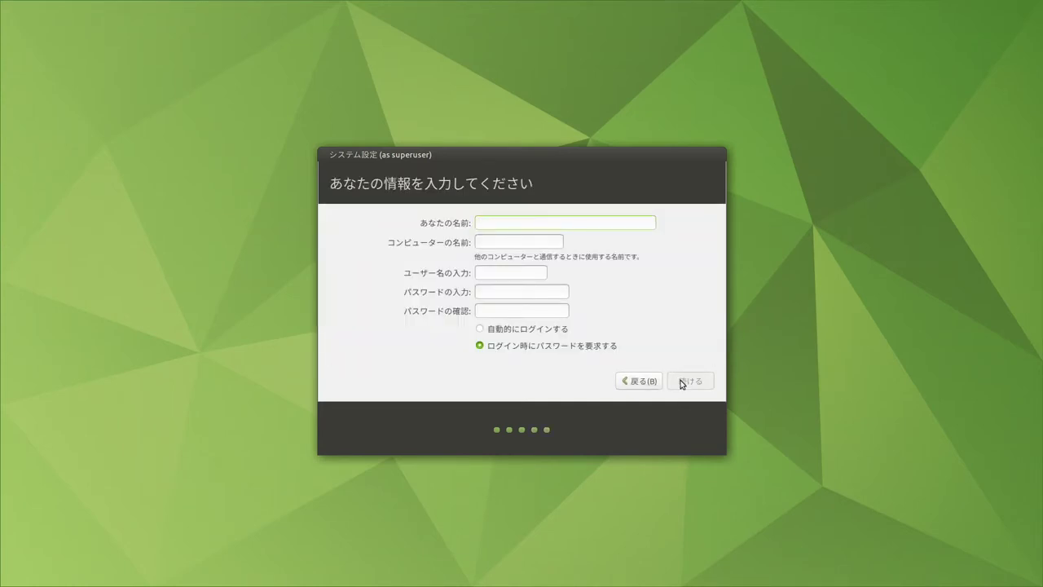
- Fill in the user's name and account password with a password required at login, complete the system setup, and log in to the desktop
type("giitube")
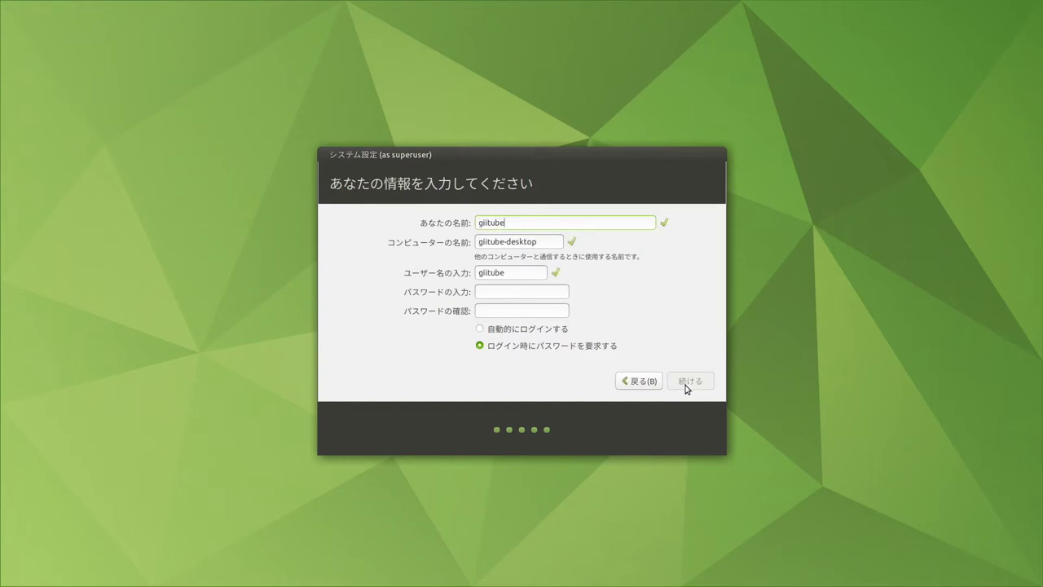
type("aaaaa")
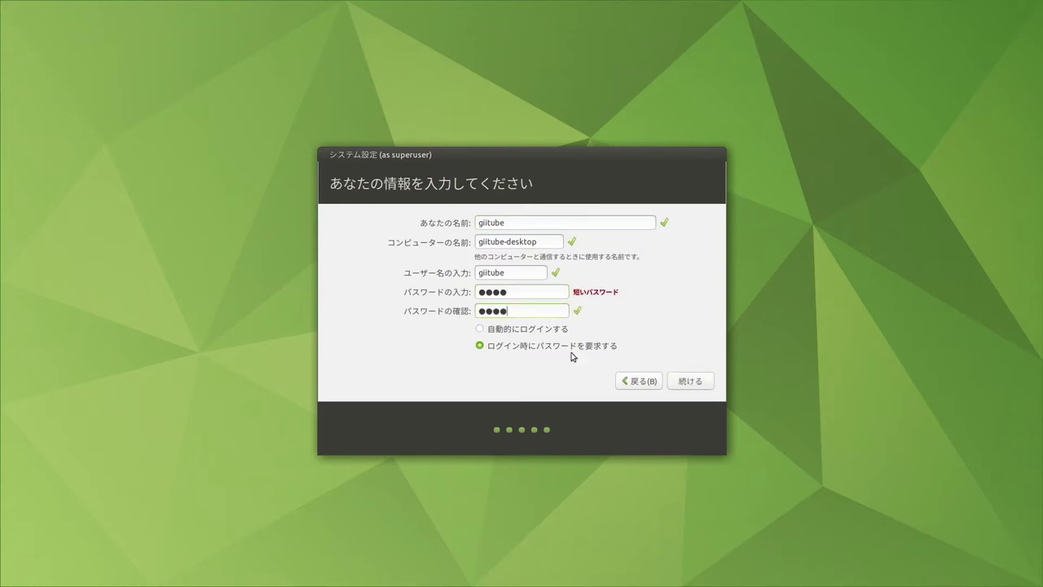
left_click(690, 381)
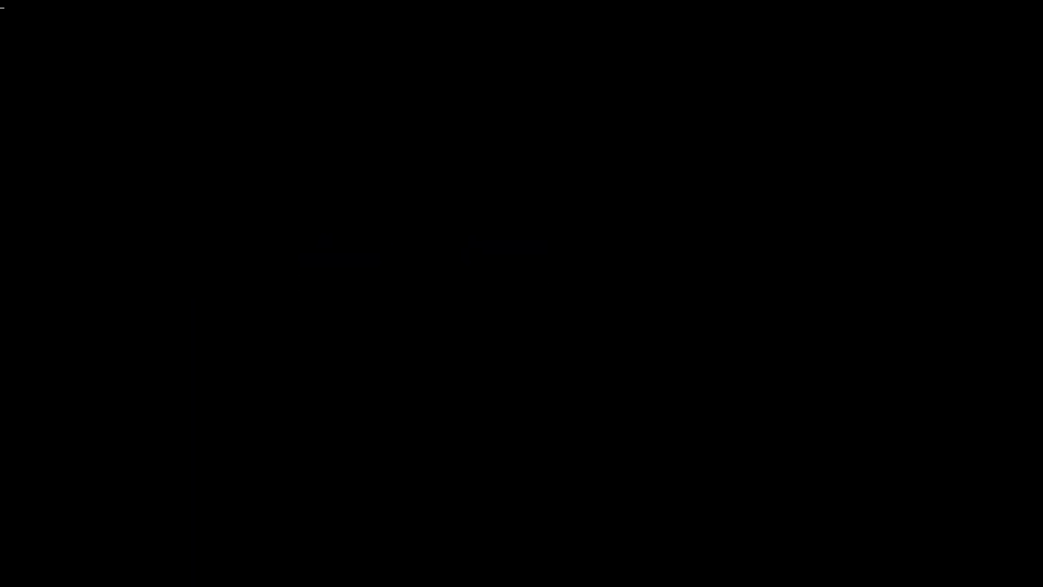
key("Return")
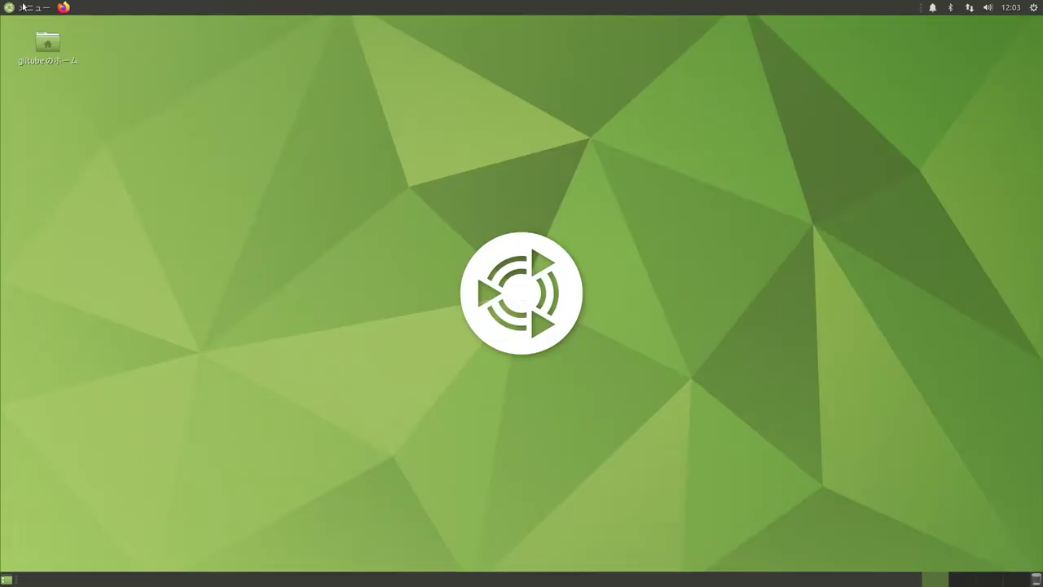
- Add a launcher for MATE 端末 from the system tools to the top panel and open a terminal with it
left_click(24, 7)
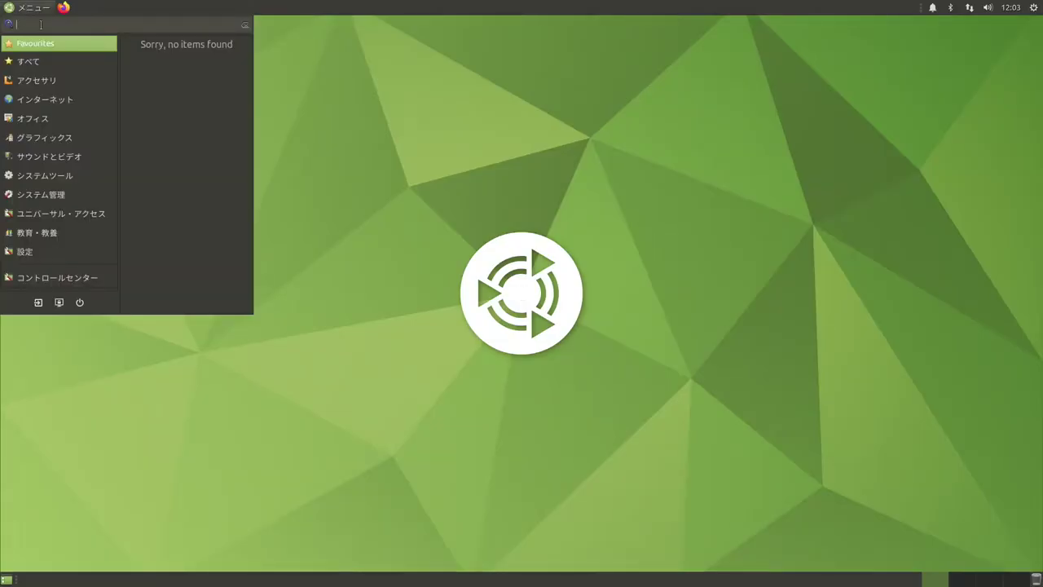
mouse_move(38, 177)
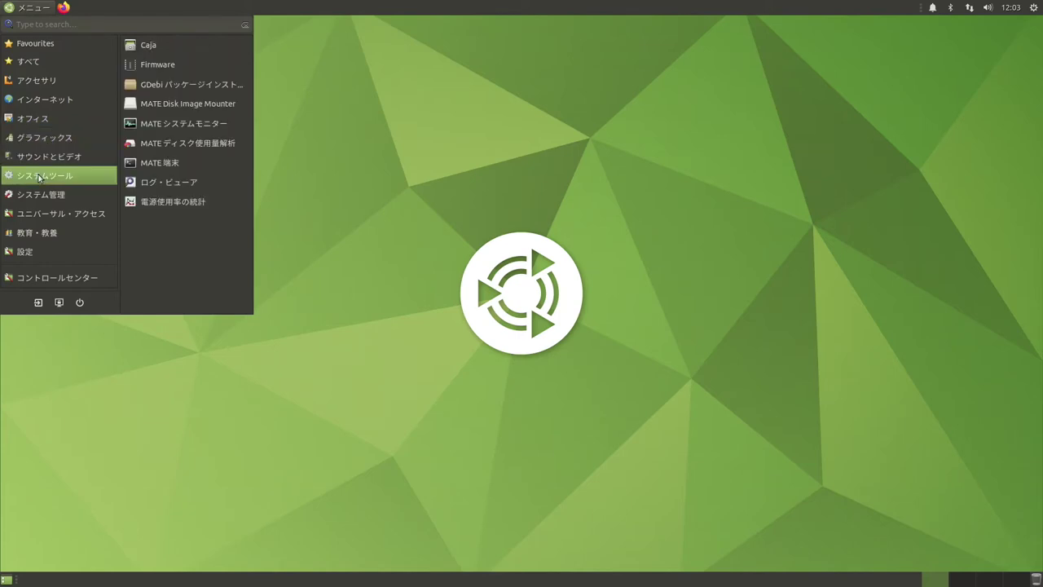
mouse_move(50, 198)
left_click_drag(156, 162, 93, 11)
left_click(91, 8)
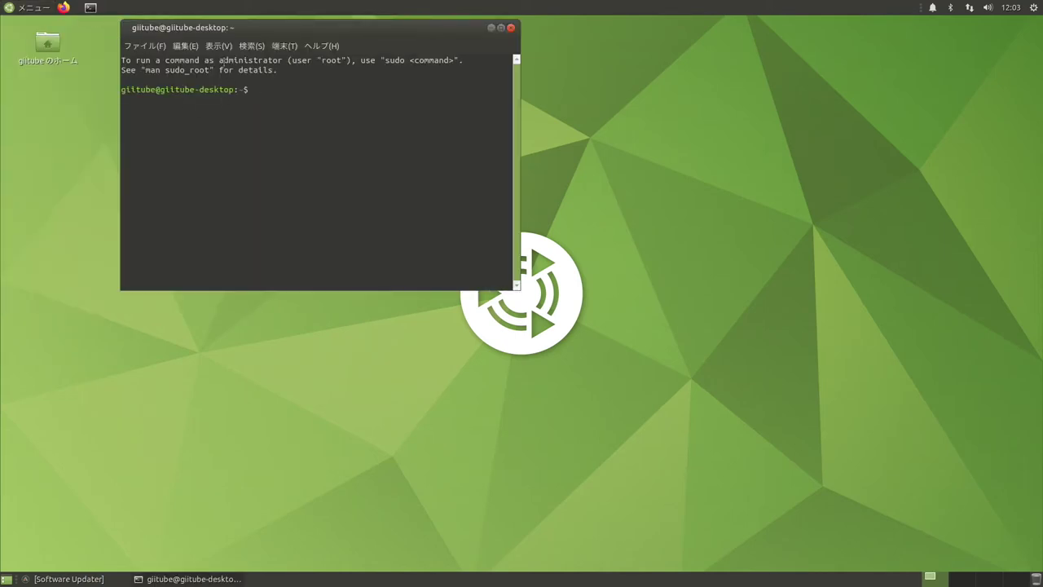
- In the terminal's default profile, stop using the fixed-width system font and set the font to Monospace Regular at size 15
left_click(185, 45)
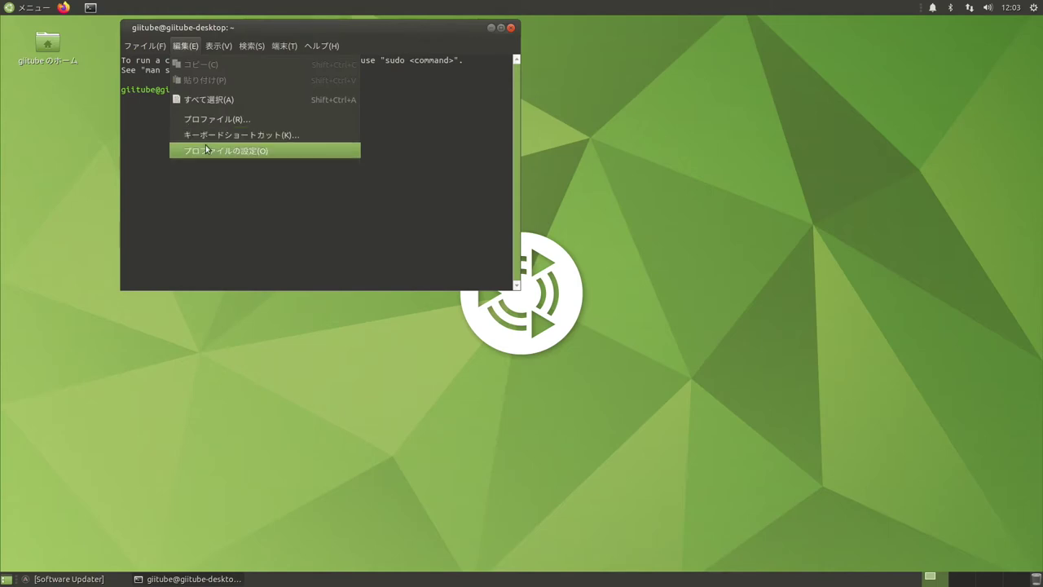
left_click(206, 149)
left_click(158, 97)
left_click(291, 119)
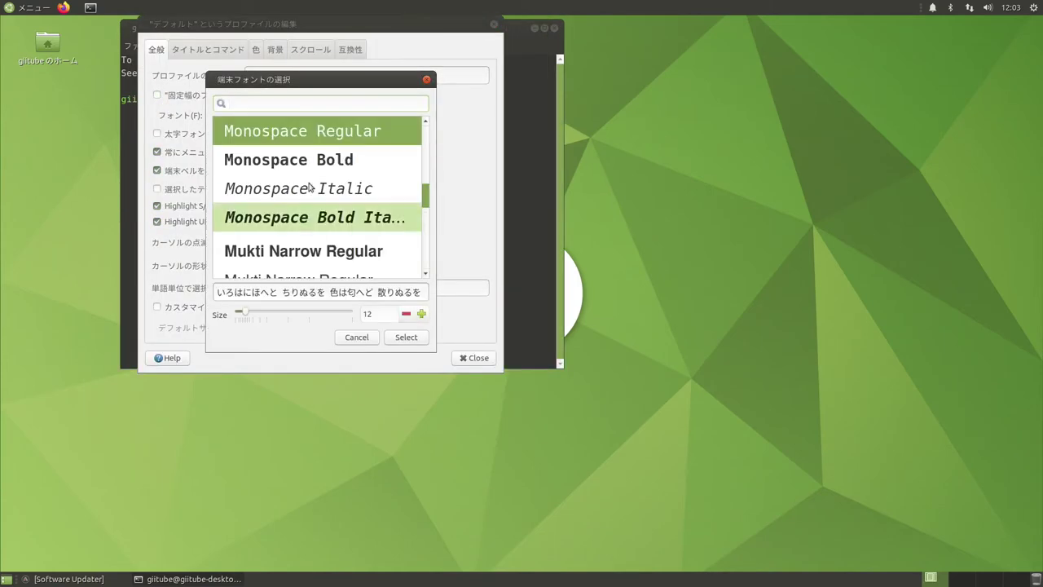
left_click(422, 315)
left_click(422, 315)
left_click(422, 315)
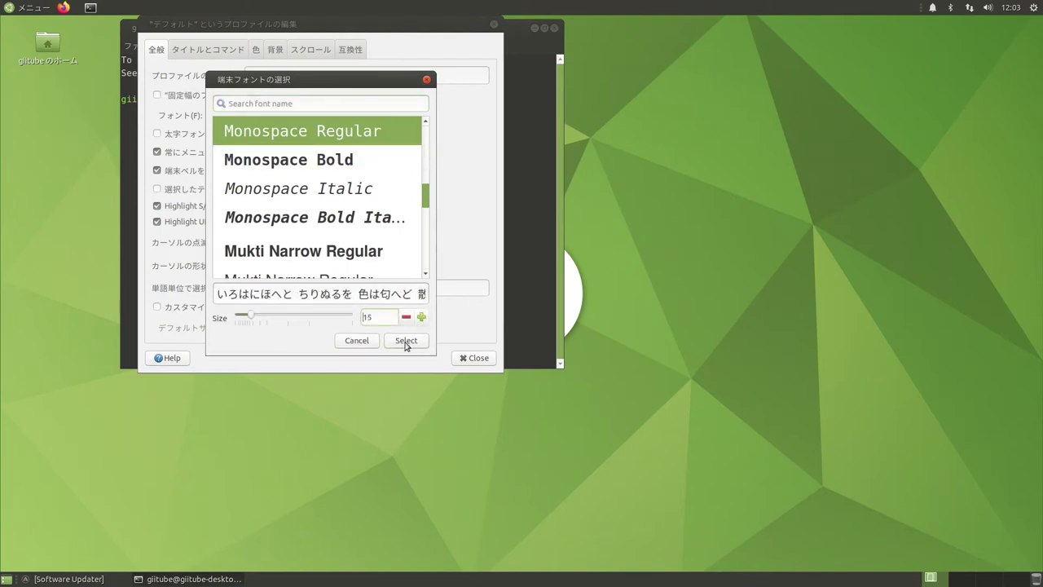
left_click(406, 339)
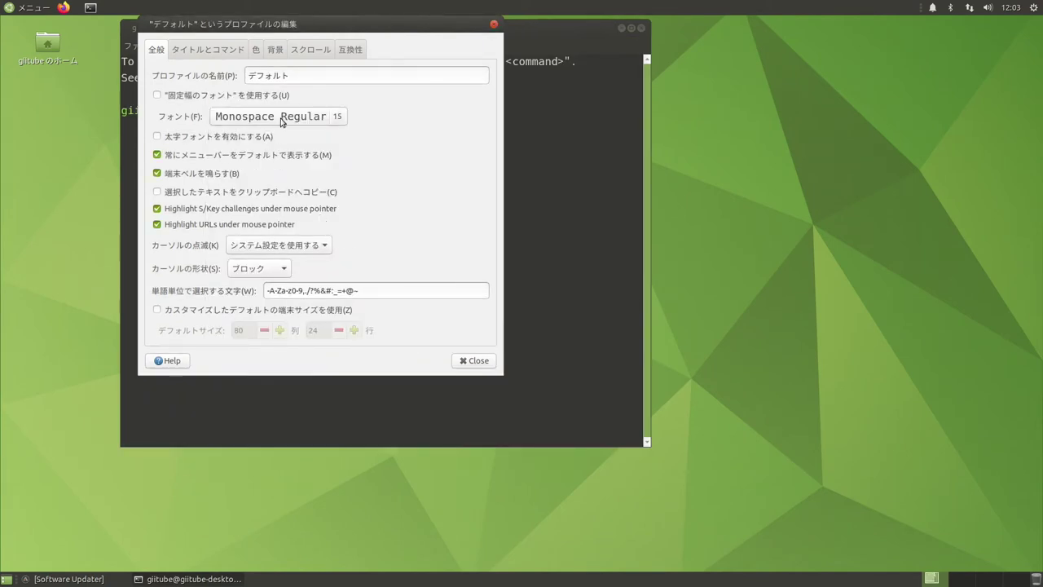
left_click(474, 360)
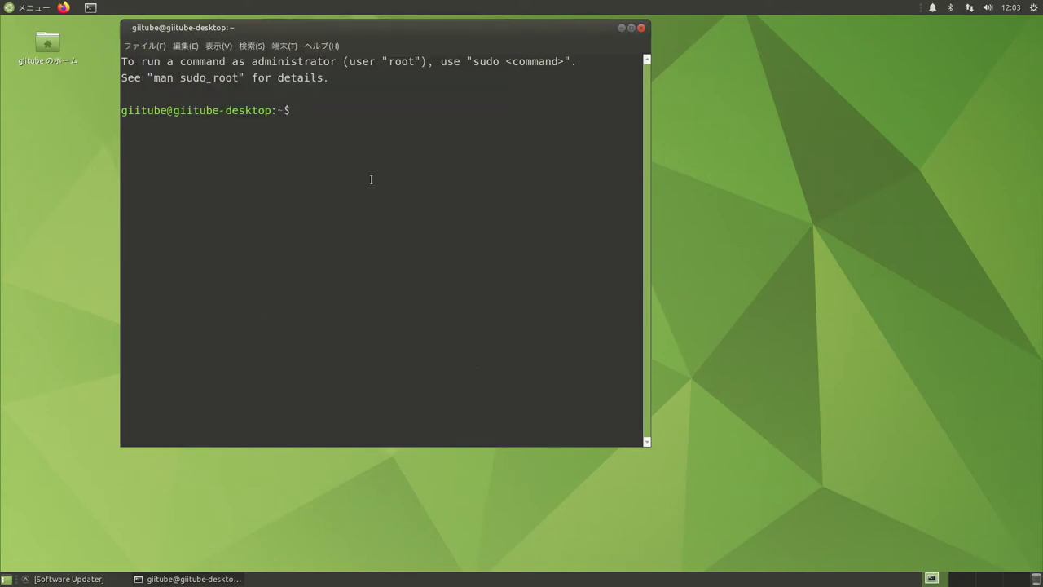
- Run sudo apt update with the account password, and upgrade all packages with sudo apt full-upgrade, accepting the installation
type("sudo apt update")
key("Return")
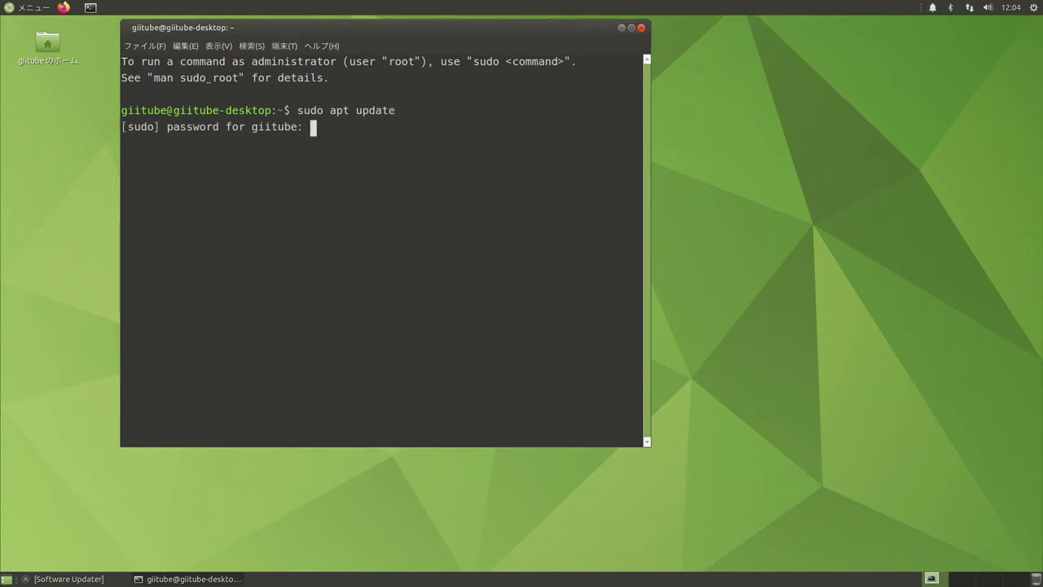
key("Return")
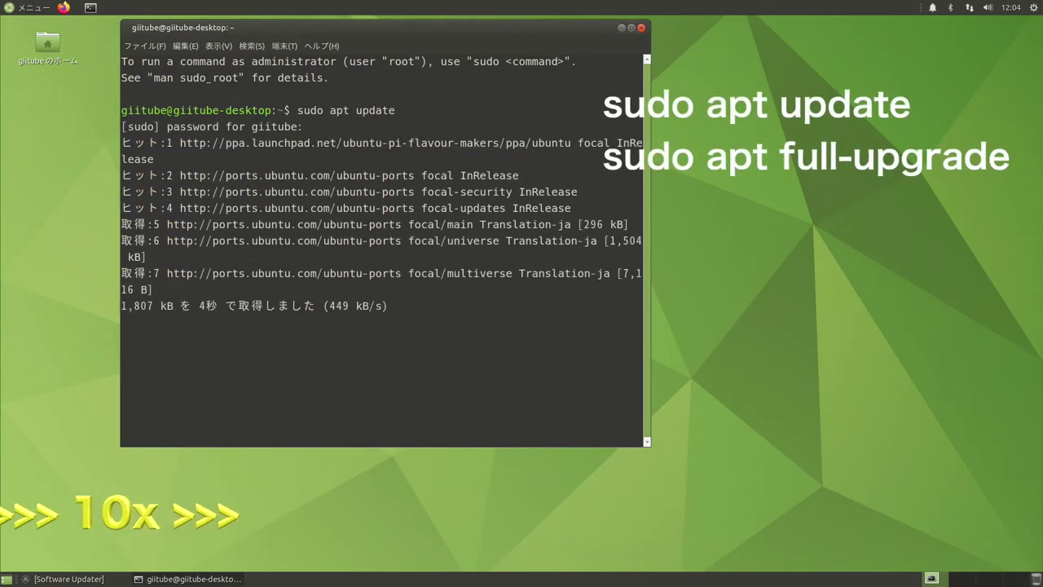
type("sudo apt full-upgrade")
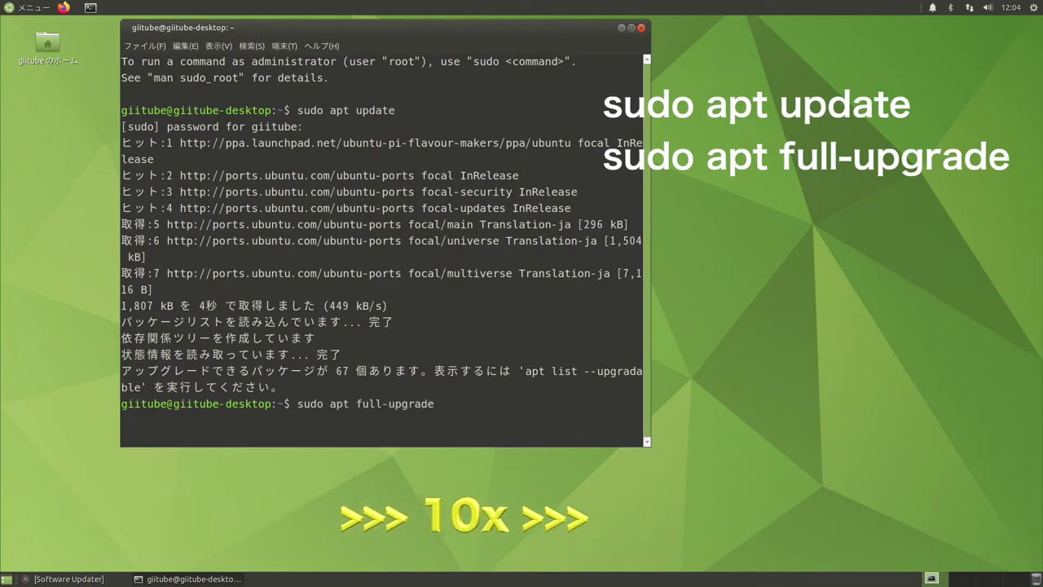
key("Return")
key("Return")
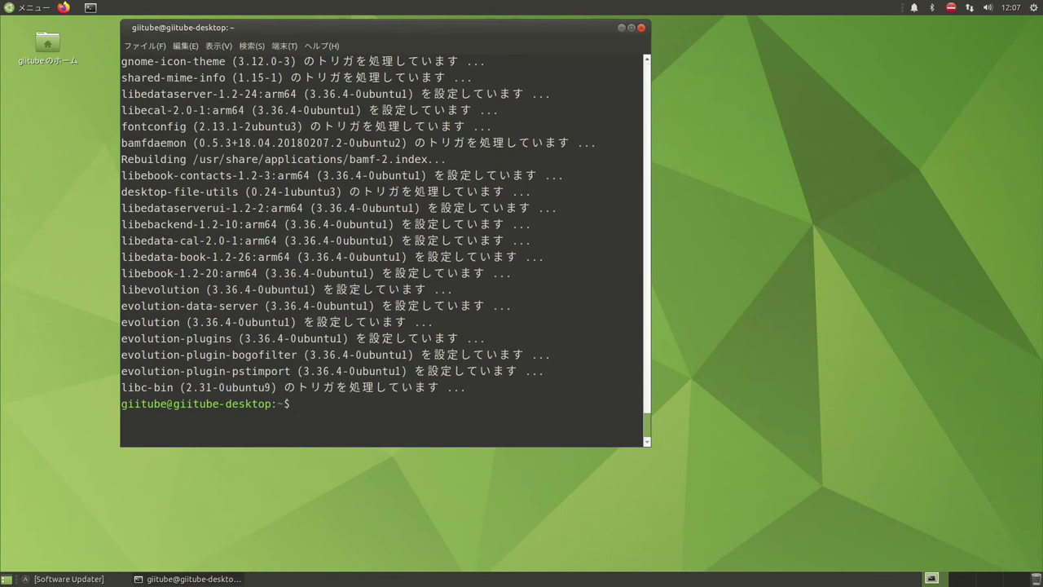
- Set the terminal profile's font size to 14 and reboot the system with sudo reboot
left_click(189, 46)
left_click(199, 152)
left_click(322, 178)
left_click(470, 373)
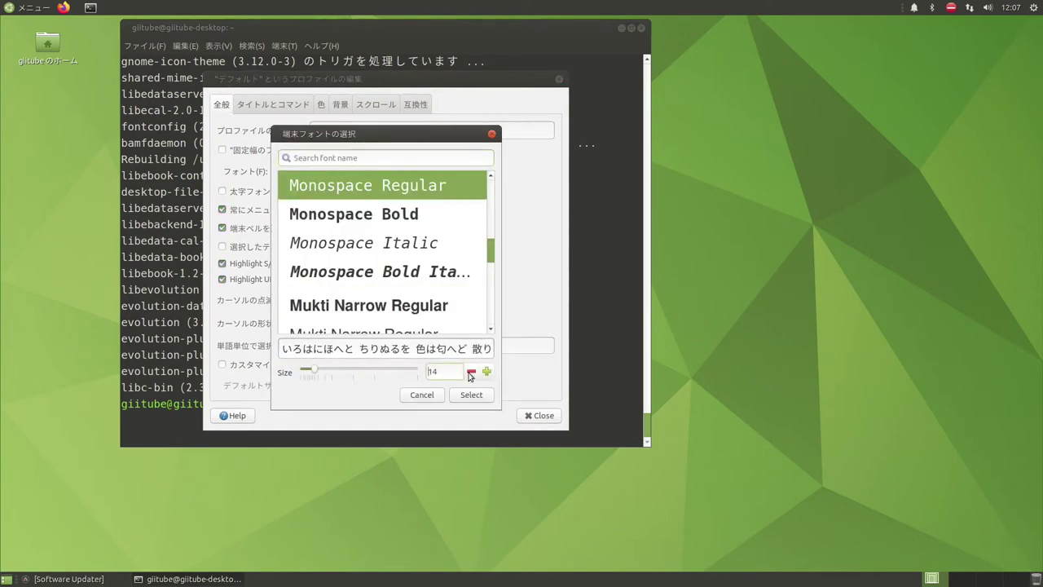
left_click(470, 395)
left_click(540, 416)
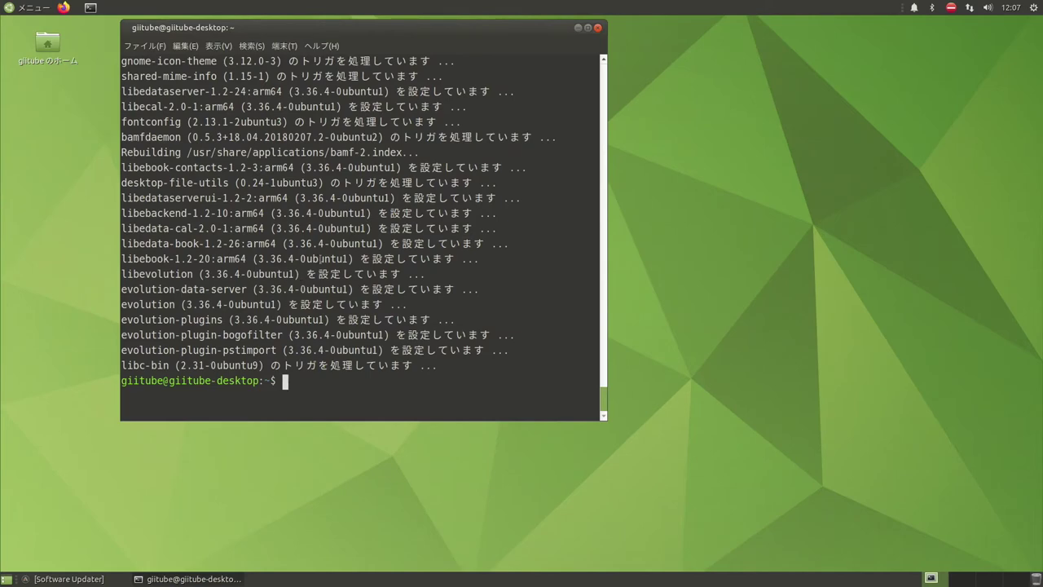
type("sudo reboo")
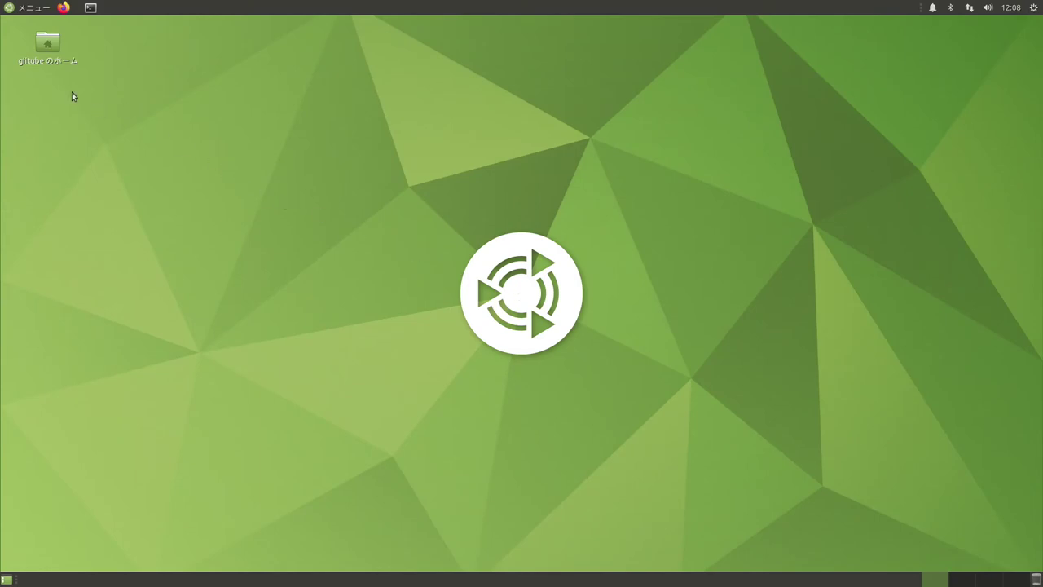
- Open 言語サポート from the control center and install the missing language support packages
left_click(37, 8)
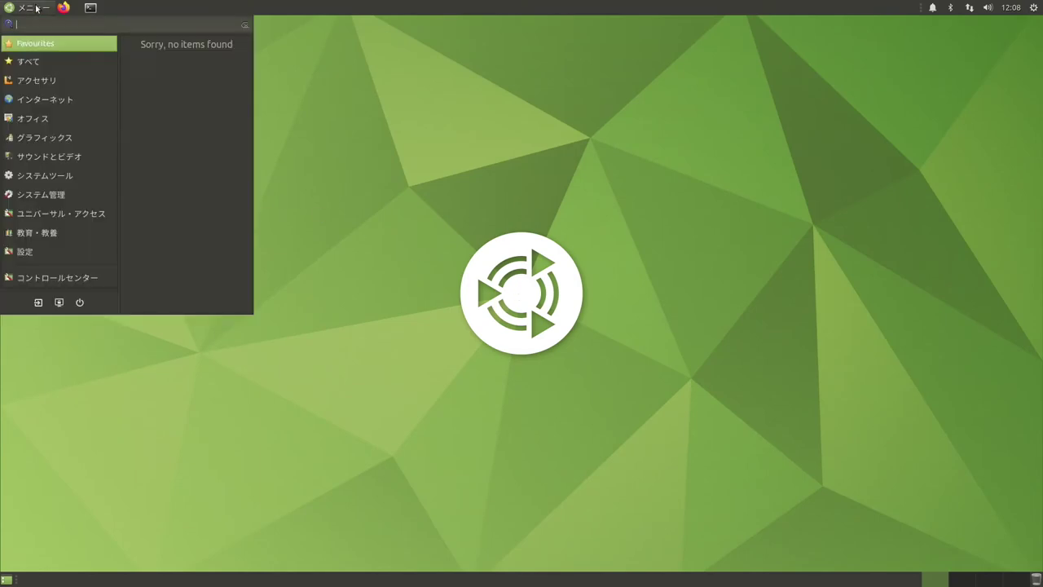
left_click(76, 281)
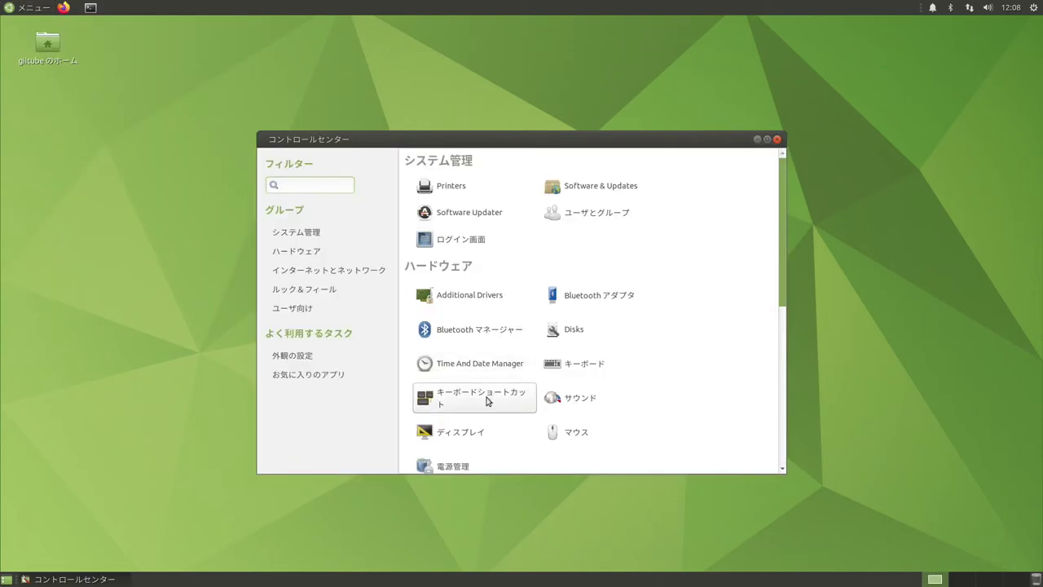
scroll(489, 395, "down", 5)
scroll(488, 392, "down", 3)
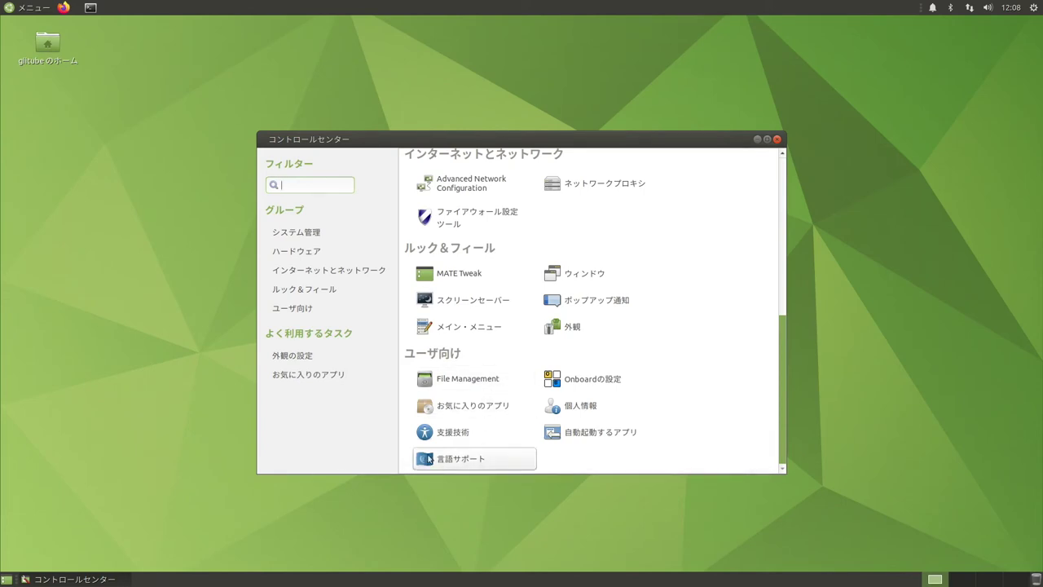
left_click(429, 459)
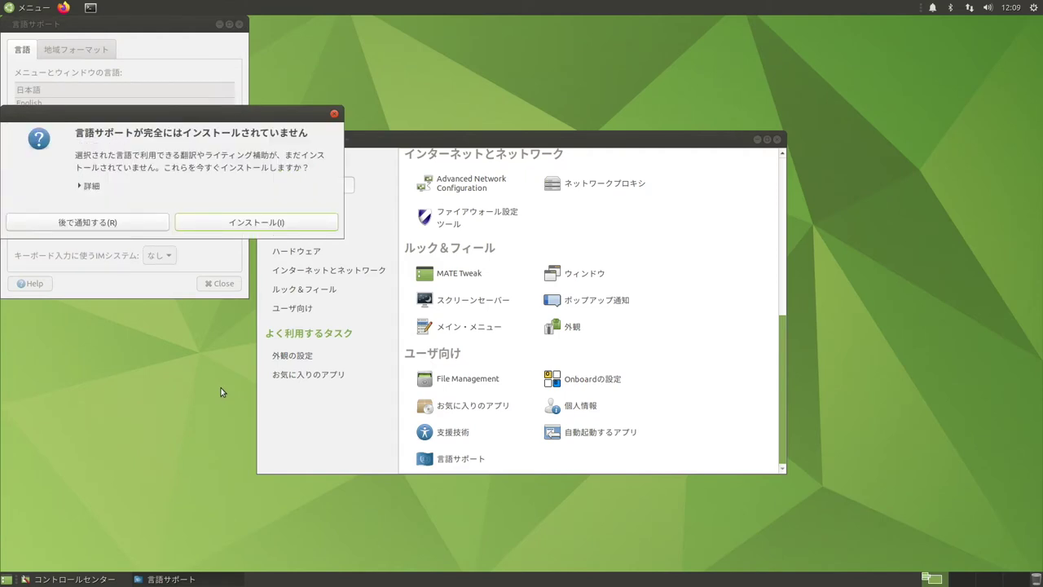
left_click(225, 223)
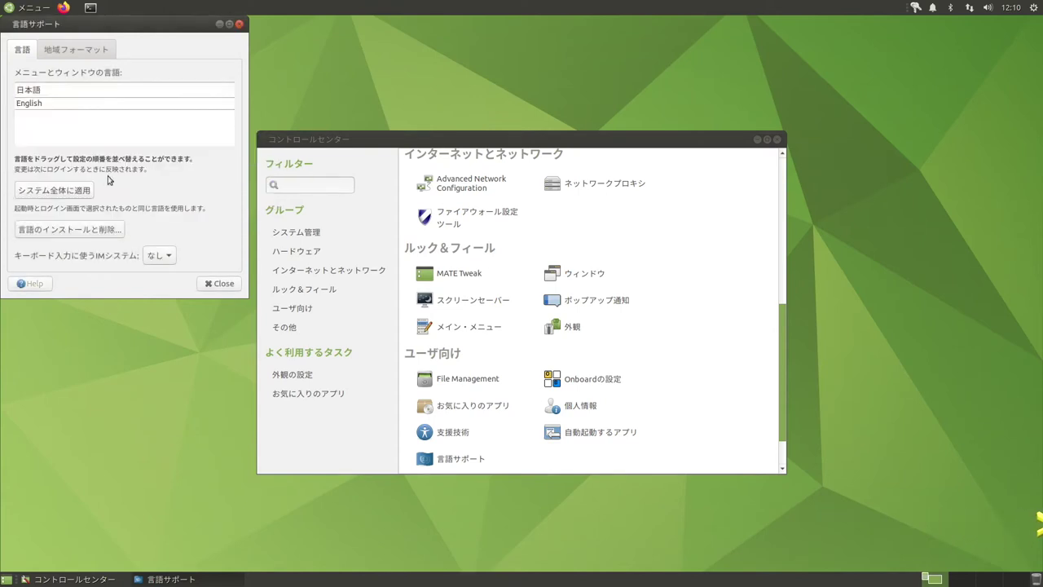
- Apply the language settings system-wide, authorizing with the account password, and restart the system
left_click(74, 194)
type("***")
key("Return")
left_click(218, 283)
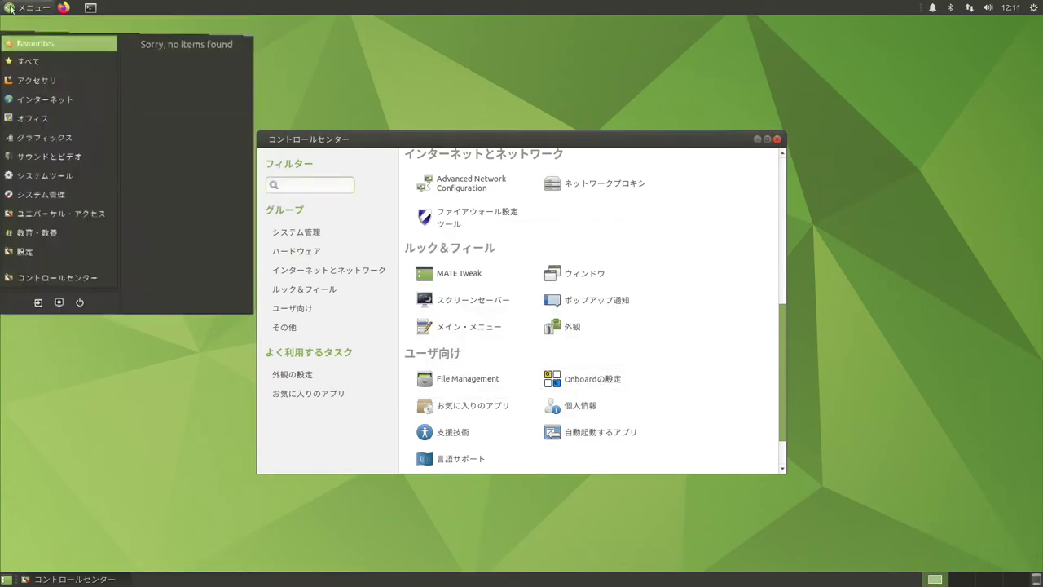
left_click(506, 353)
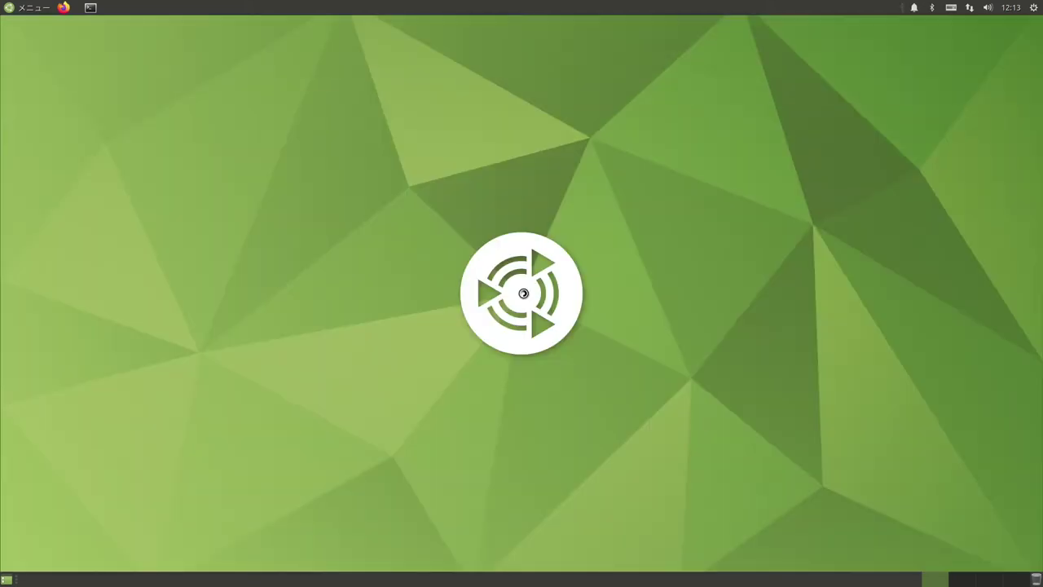
- Open the Mozc settings from the control center, set the key setting to ことえり, and accept the change
left_click(28, 11)
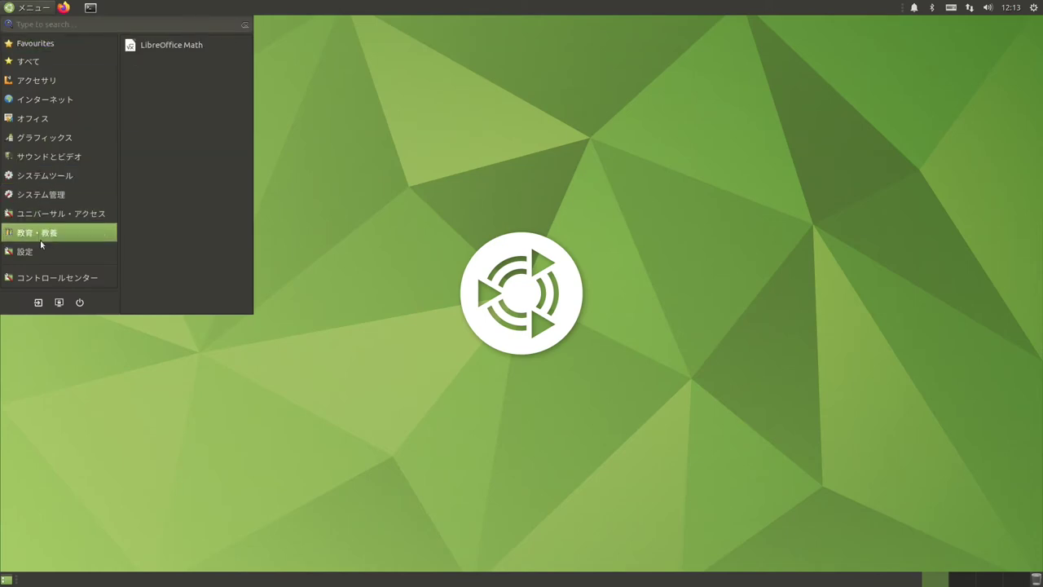
left_click(40, 280)
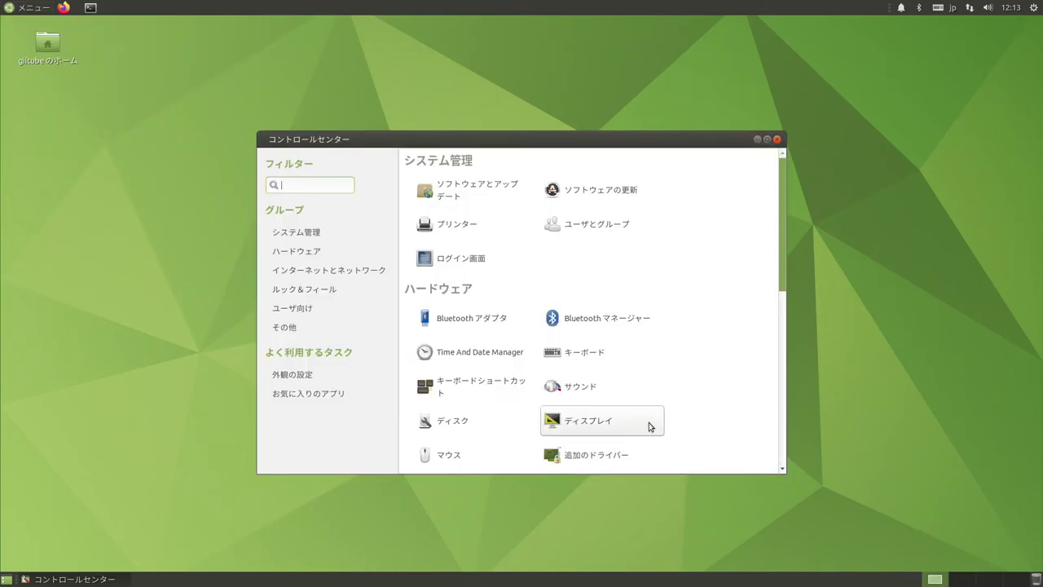
scroll(649, 428, "down", 10)
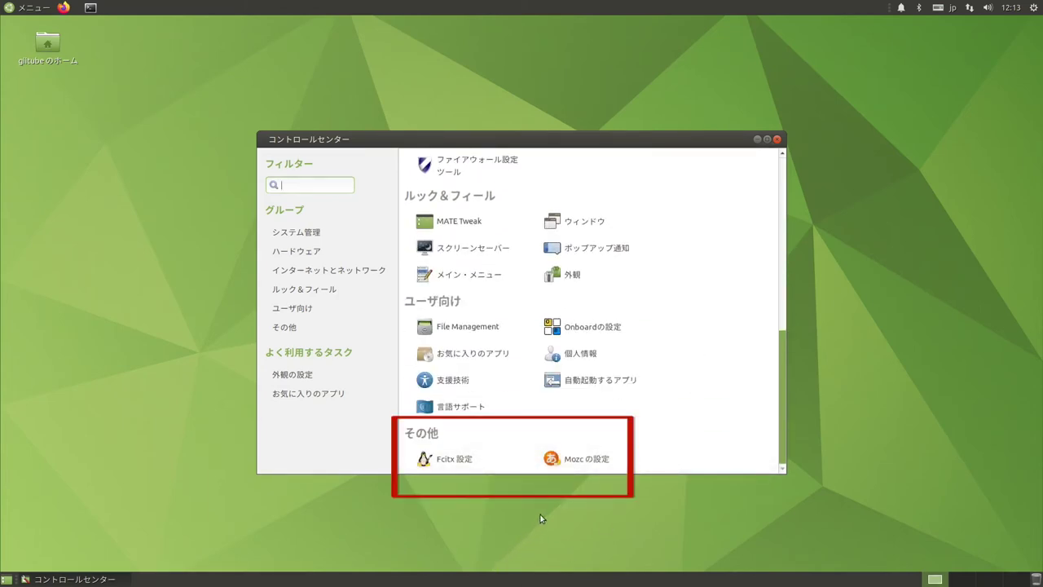
left_click(572, 461)
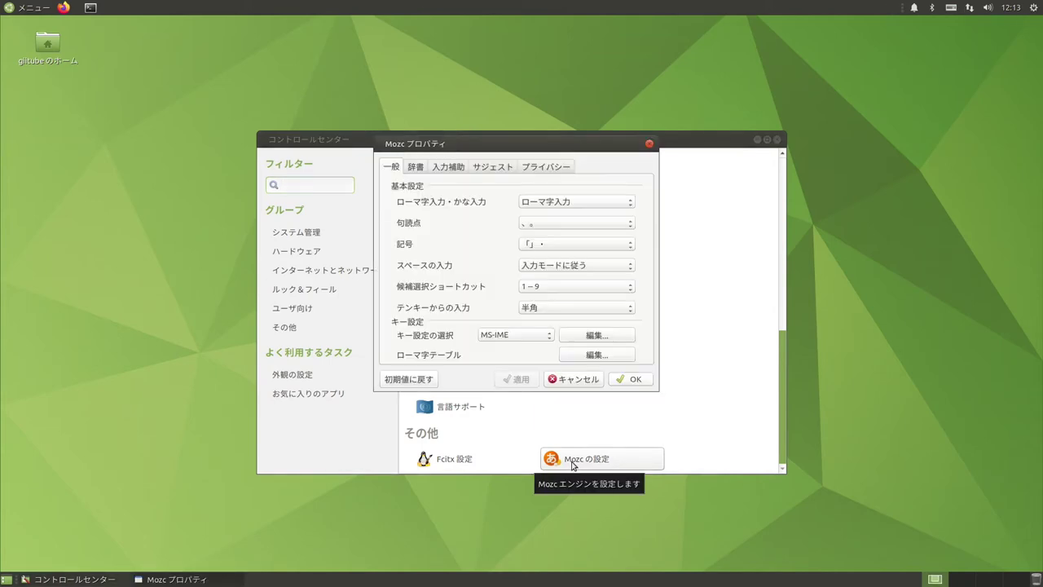
left_click(533, 334)
left_click(528, 347)
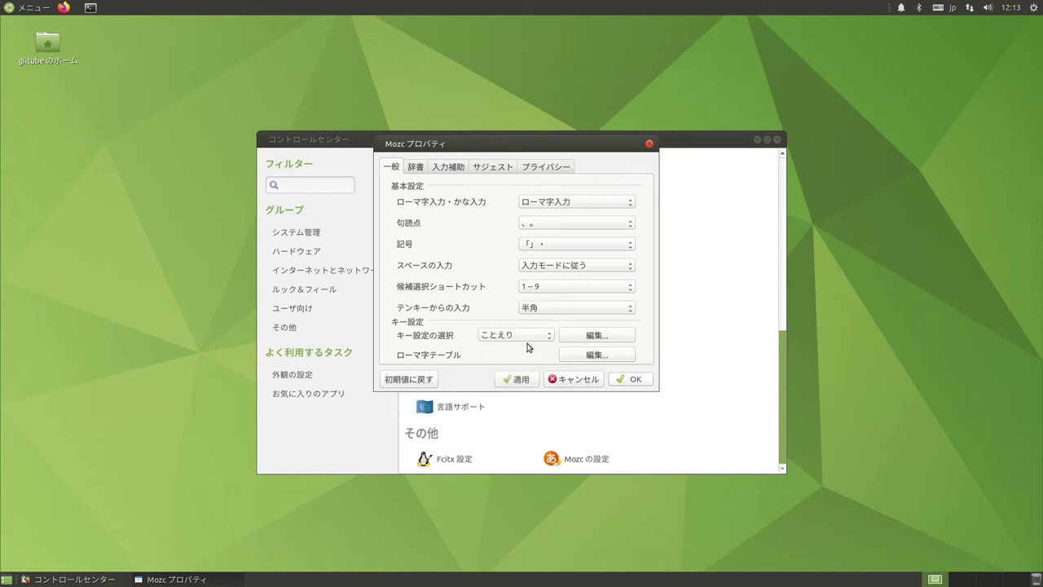
left_click(633, 380)
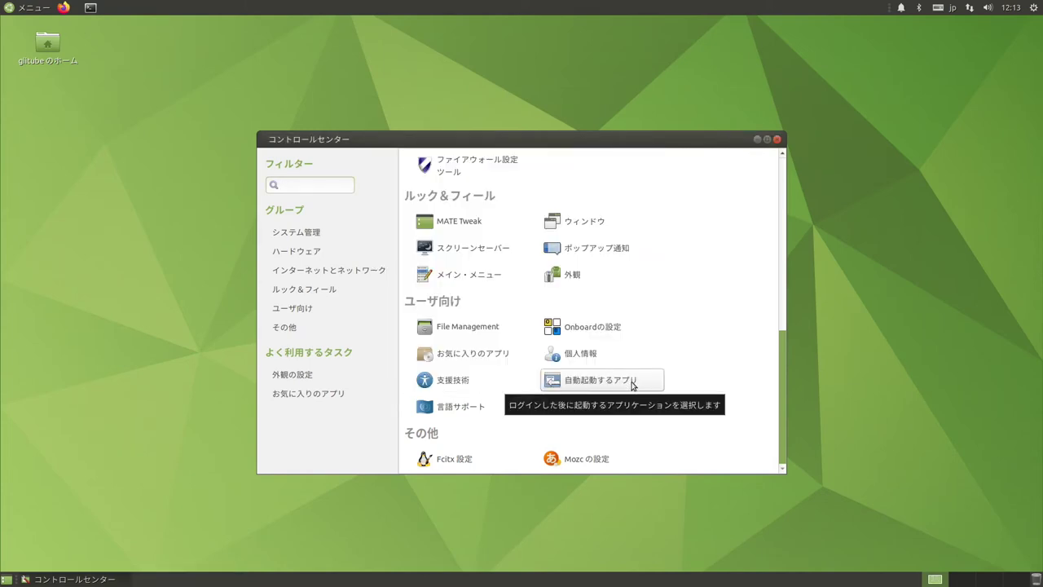
- View the Fcitx settings file from the control center in the text editor and close it
left_click(434, 460)
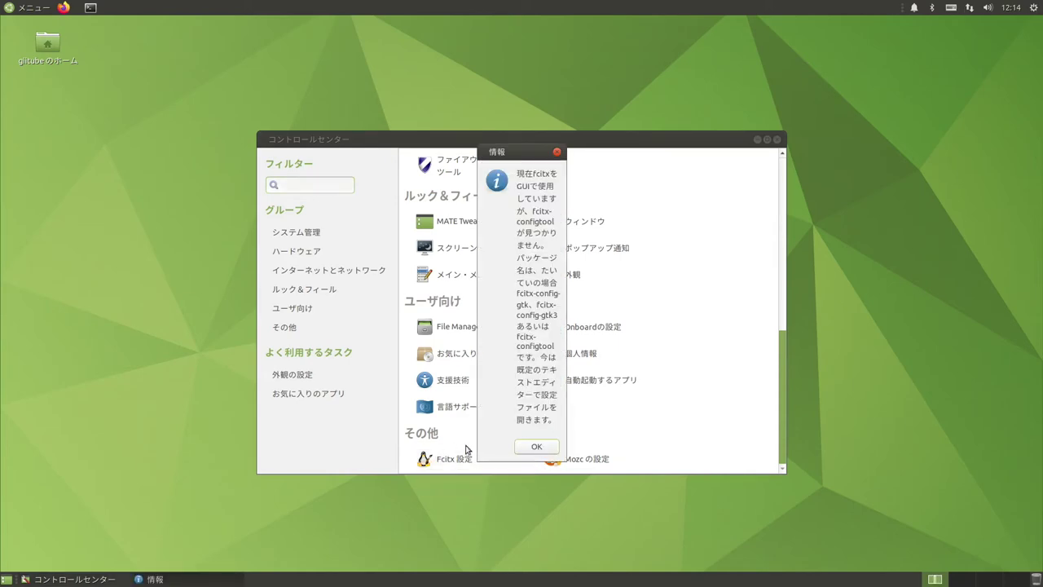
left_click(544, 448)
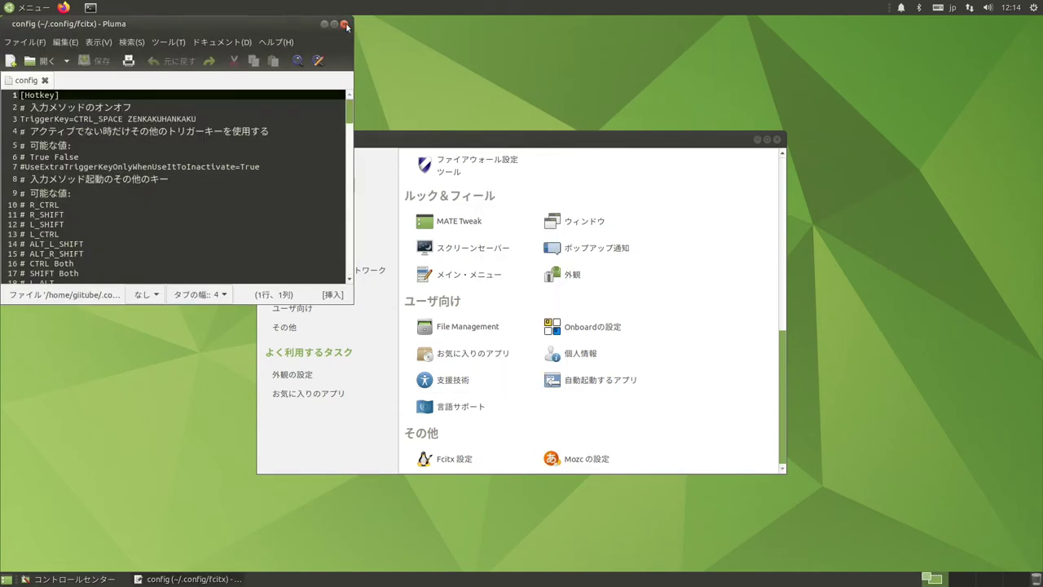
left_click(344, 25)
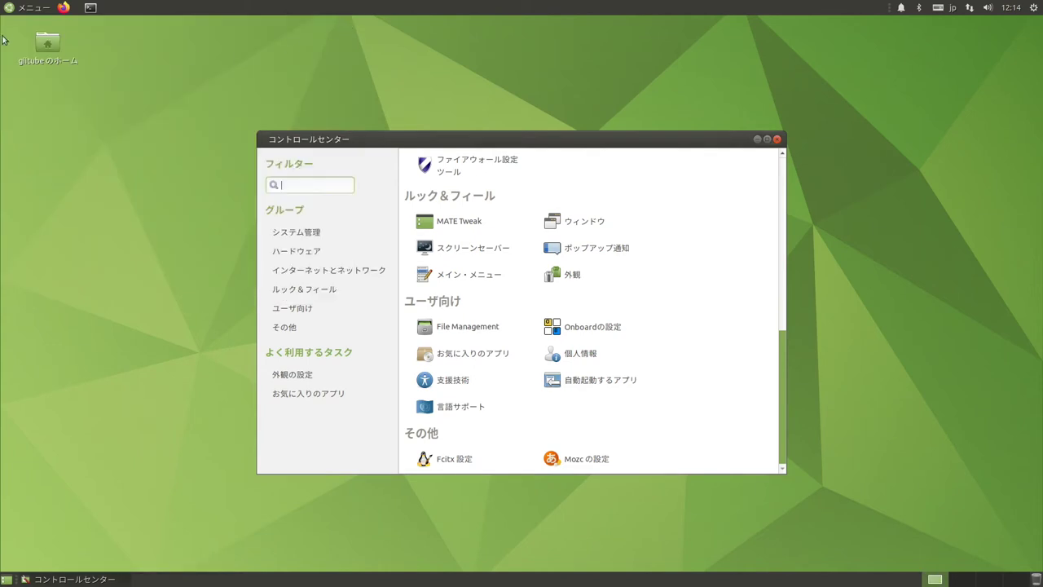
- Install the fcitx-config-gtk package with apt in the terminal, authorizing with the account password, and reboot the system
left_click(91, 7)
type("sudo apt ins")
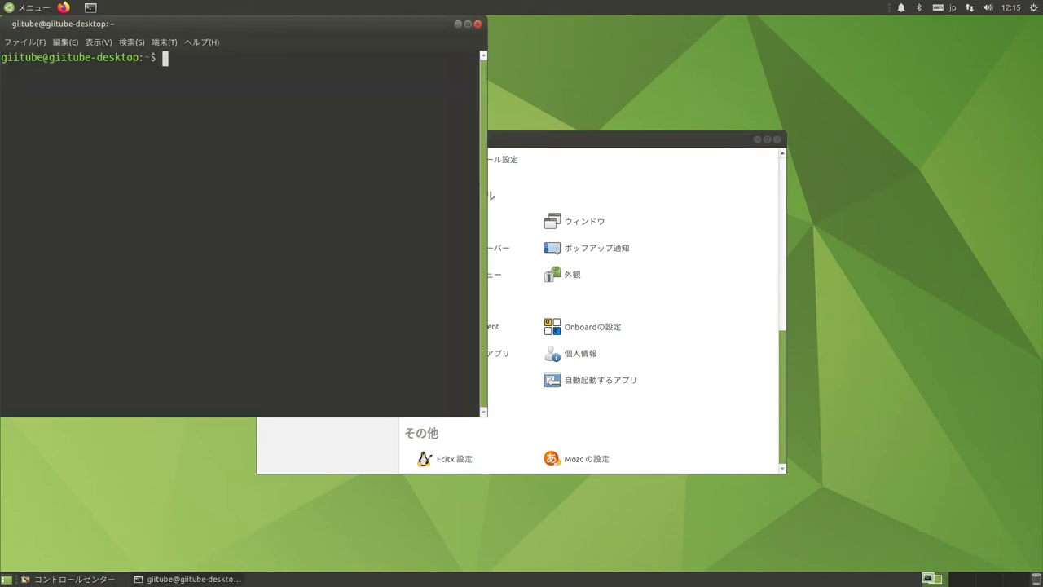
type("tall")
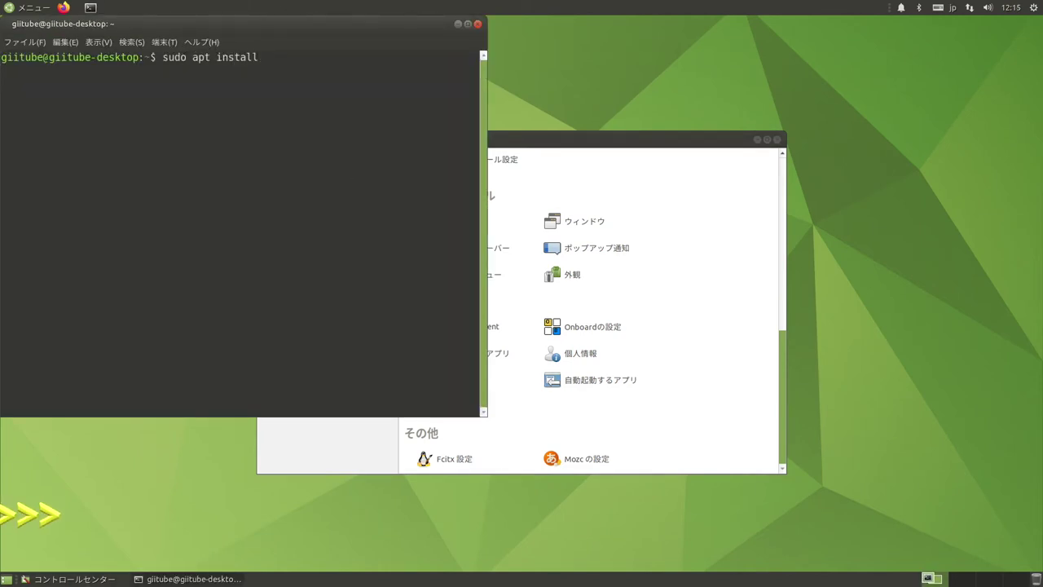
type(" fci")
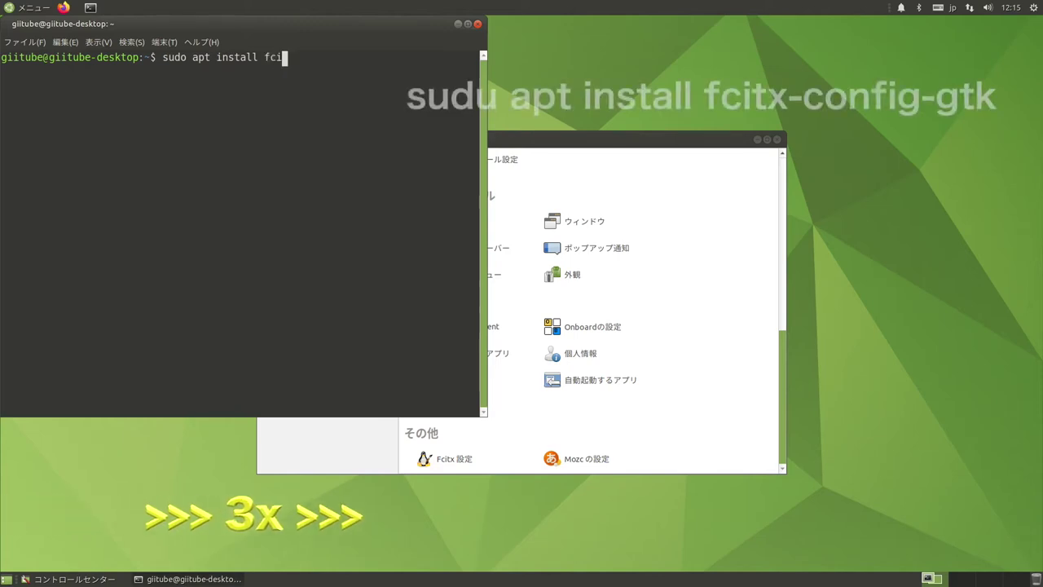
type("tx-config-gtk")
key("Return")
key("Return")
type("y")
key("Return")
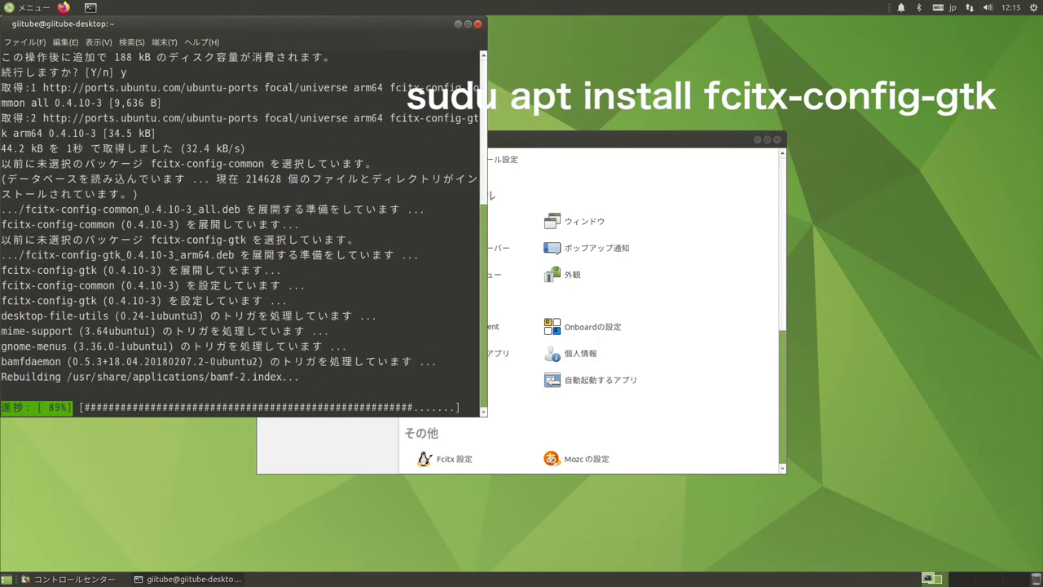
type("sudo reboot")
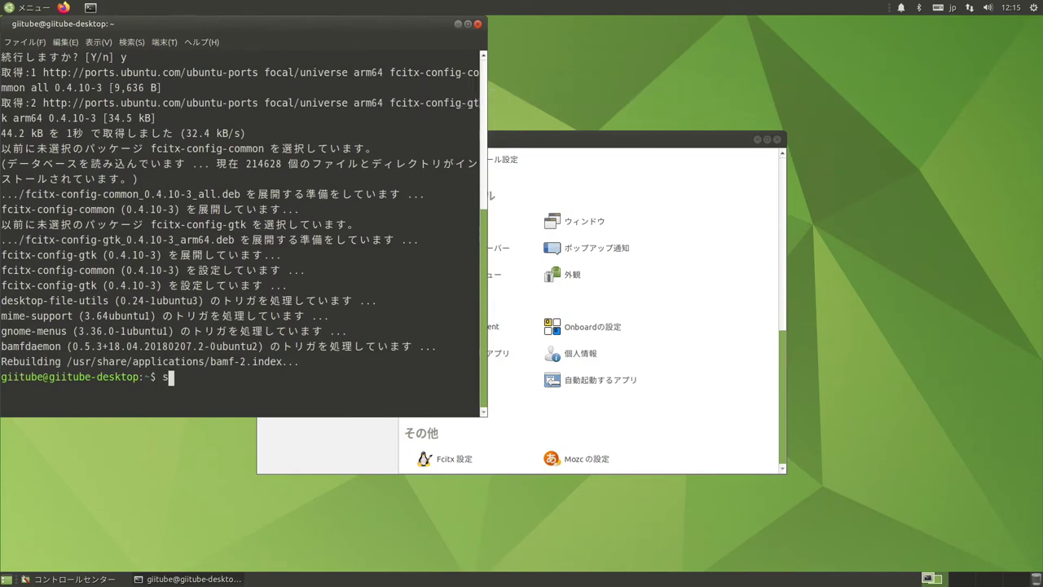
key("Return")
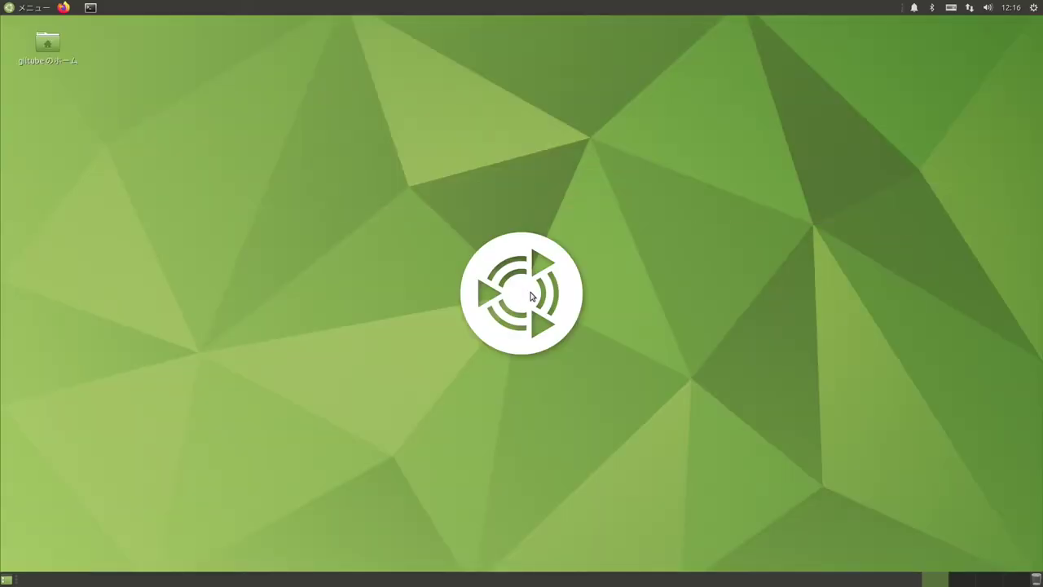
- Open the Fcitx settings from the control center
left_click(30, 8)
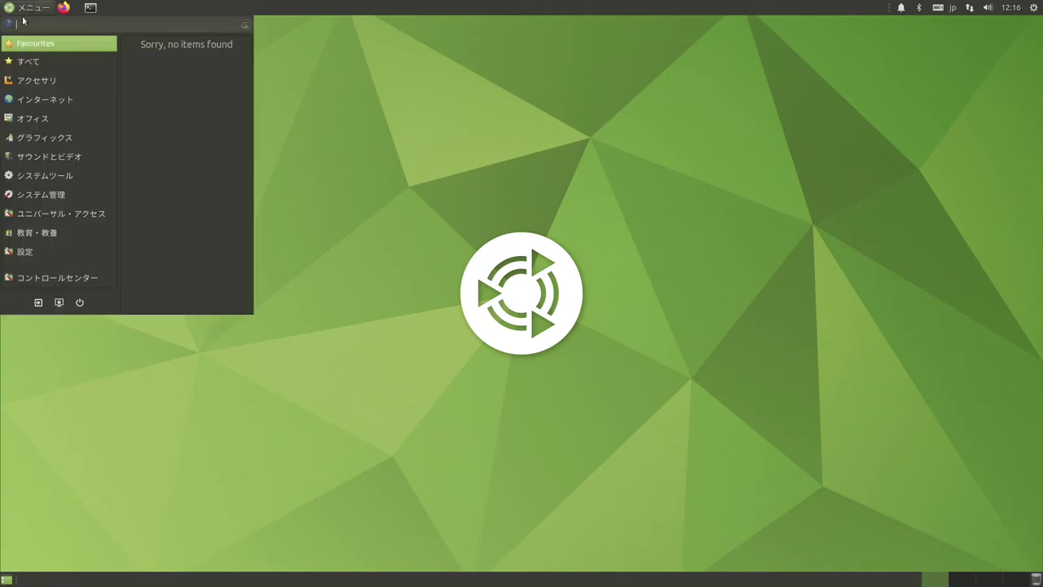
left_click(36, 279)
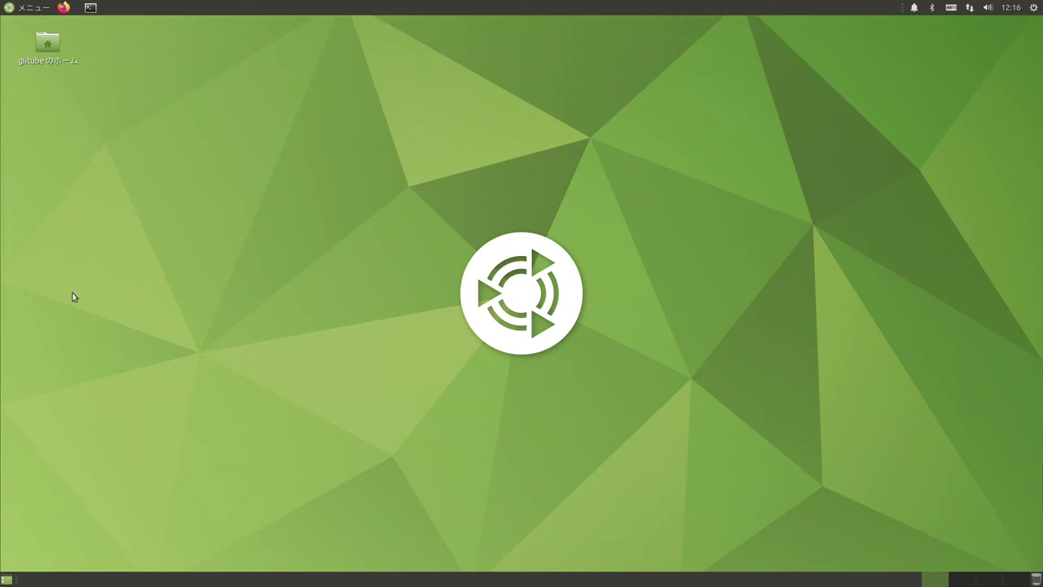
scroll(750, 425, "down", 10)
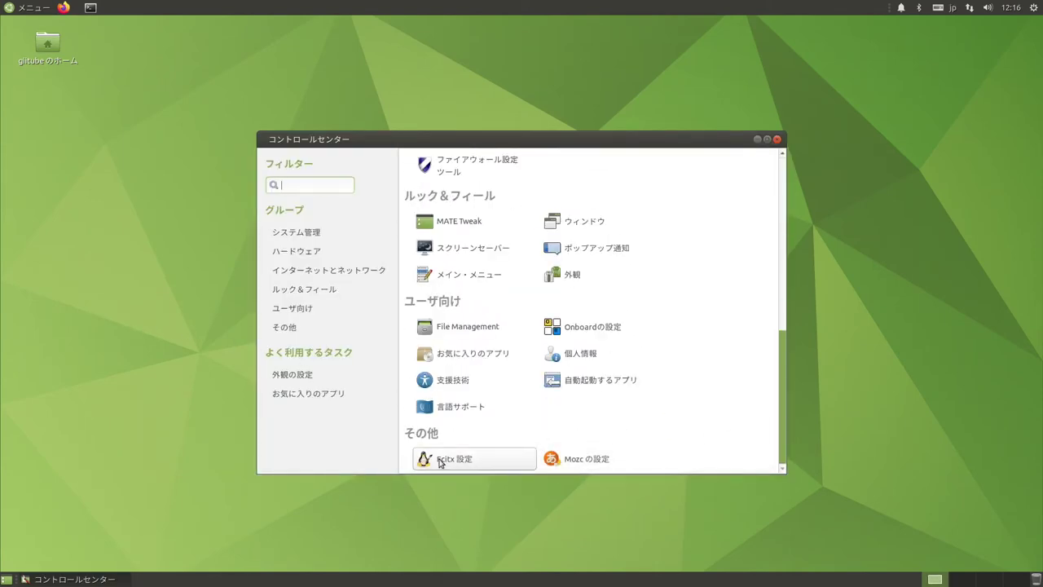
left_click(439, 463)
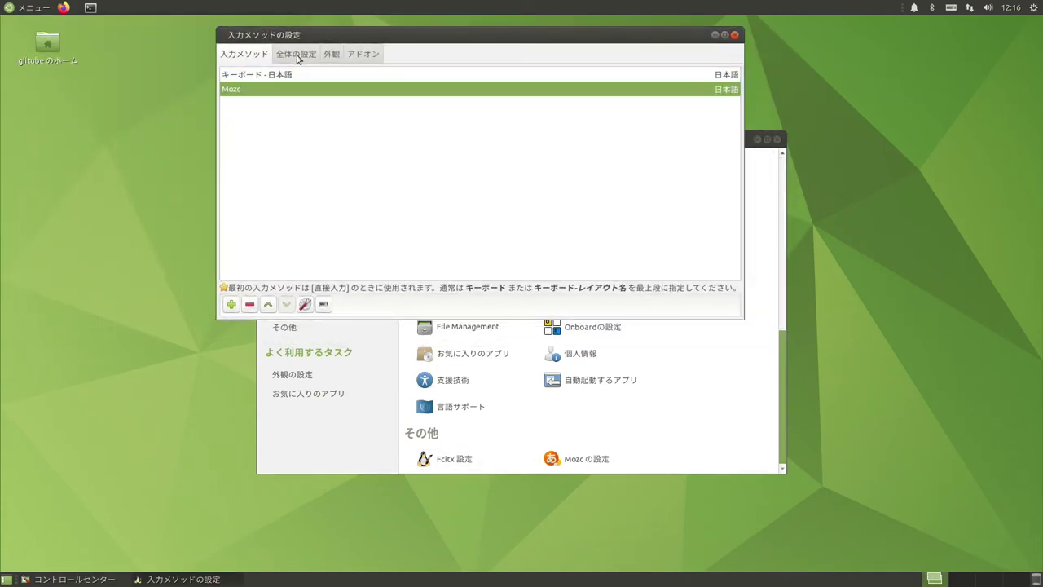
- Set the two input method on/off hotkeys in the global settings to Muhenkan and Hiraganakatakana, and close the input method settings
left_click(296, 55)
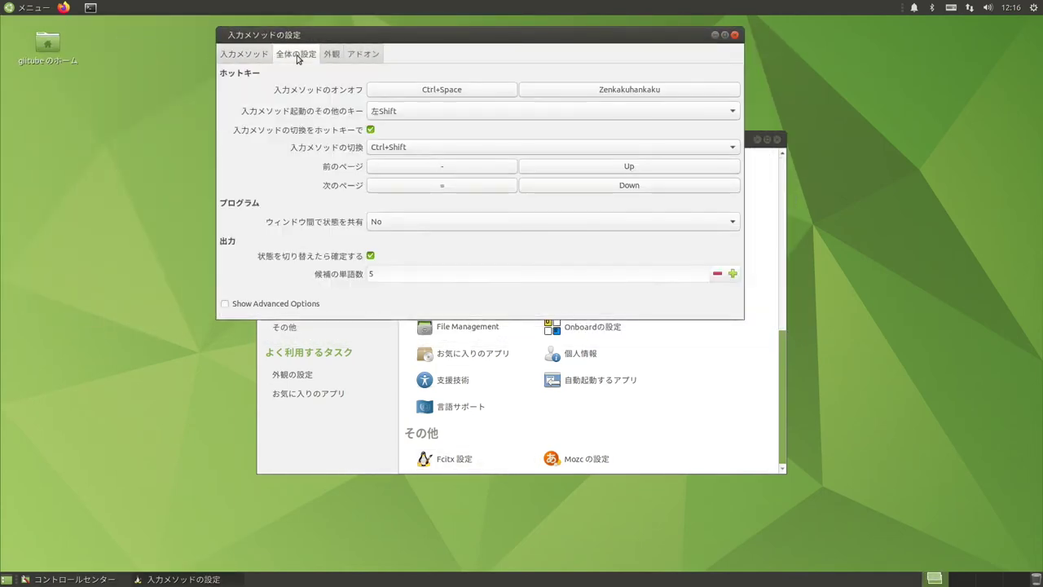
left_click(435, 92)
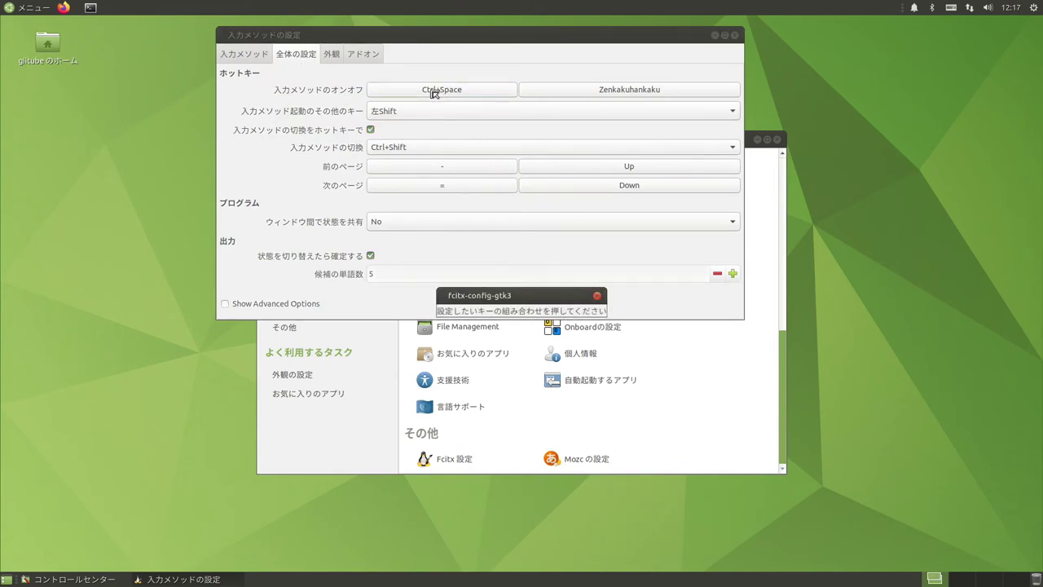
key("Muhenkan")
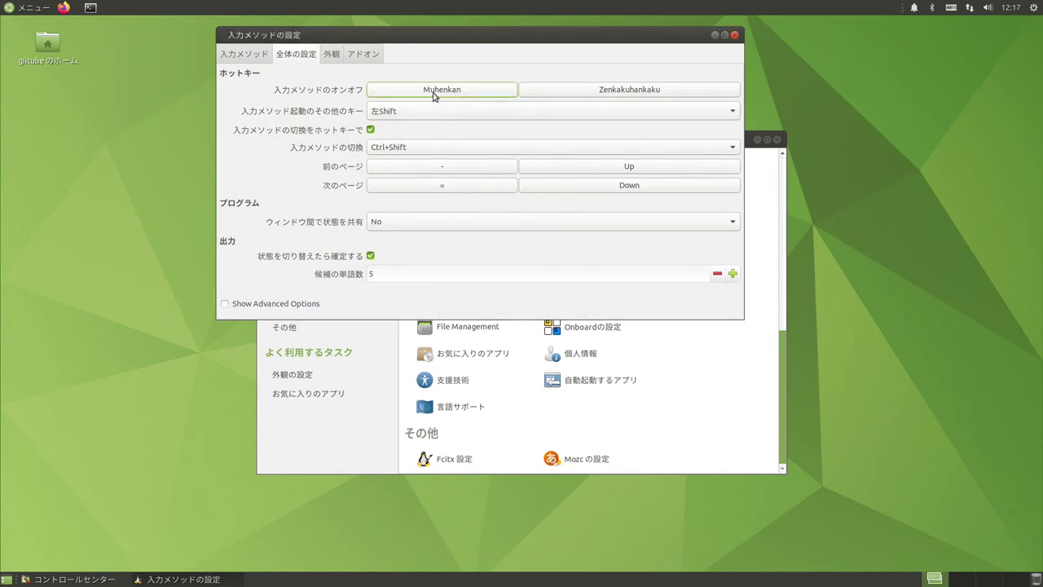
left_click(629, 92)
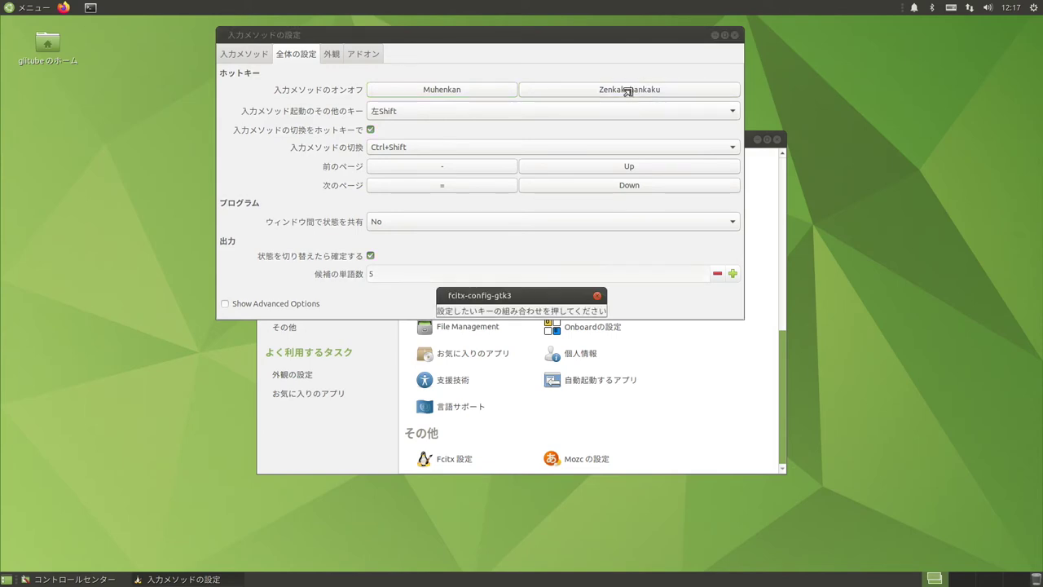
key("Hiragana_Katakana")
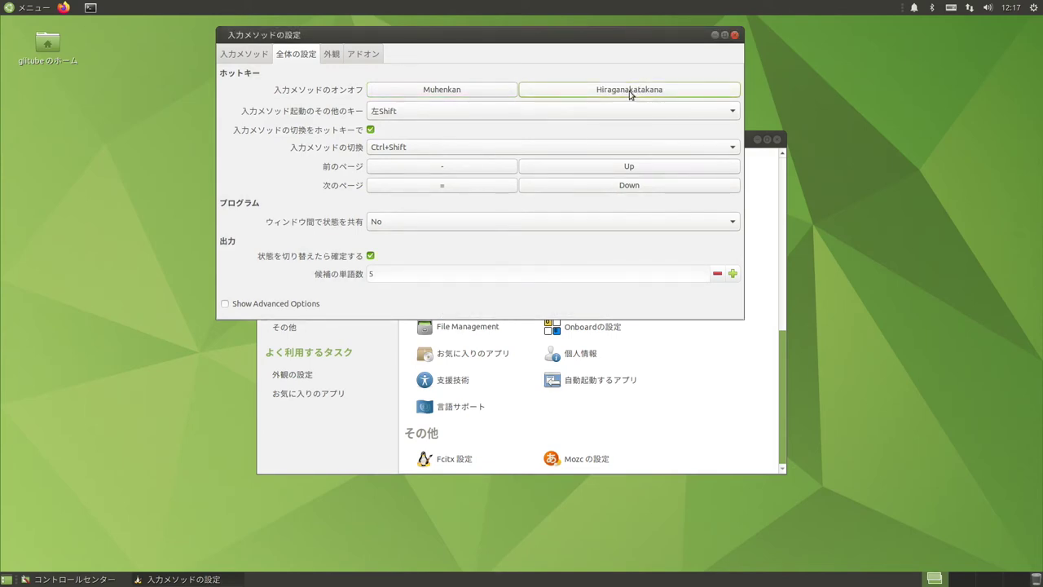
left_click(734, 35)
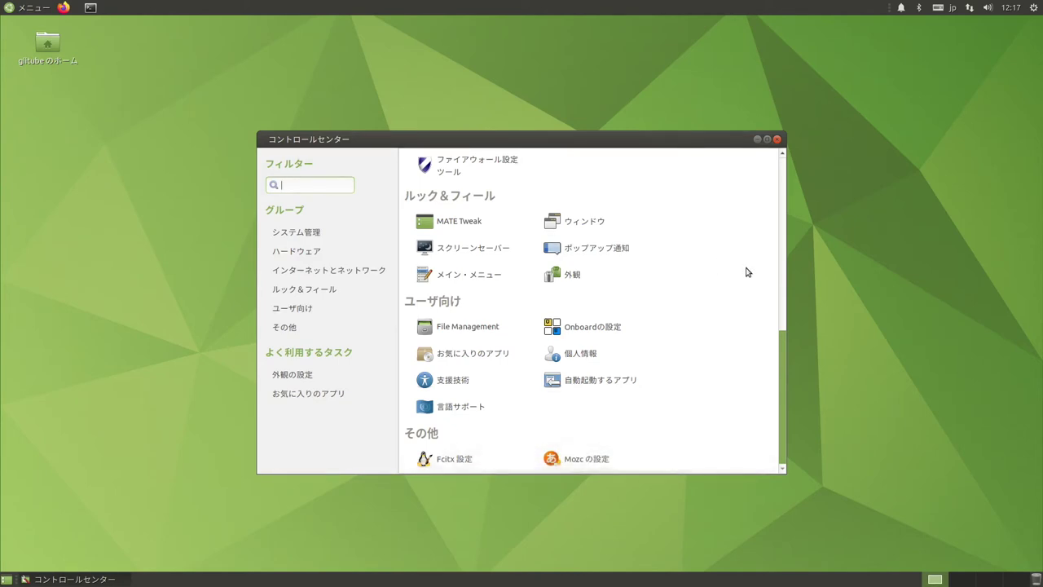
- Enable "Numeric keypad always enters digits (as in macOS)" in the keyboard layout's compatibility options and close the keyboard settings
scroll(747, 270, "up", 5)
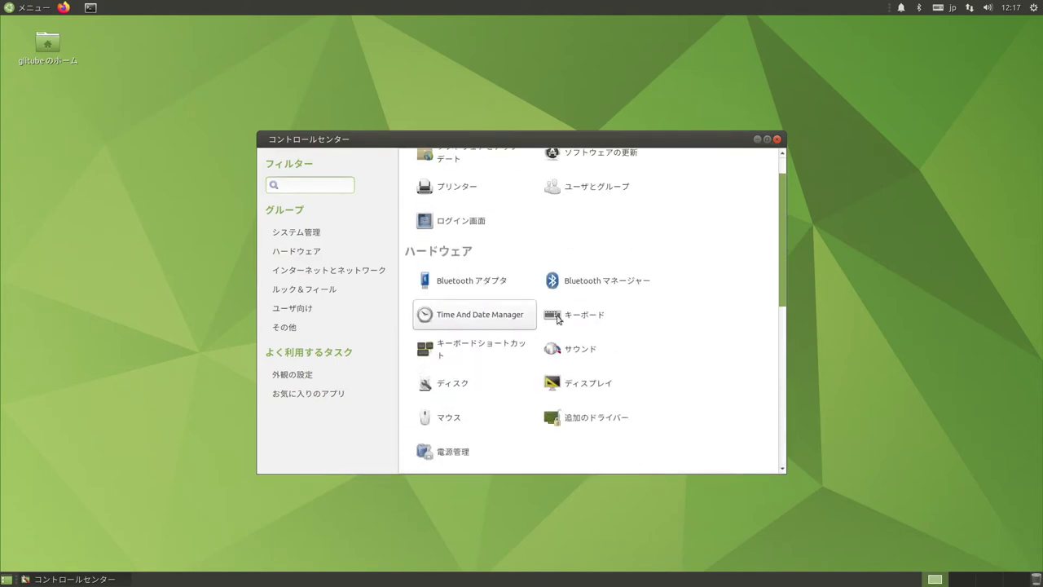
left_click(574, 325)
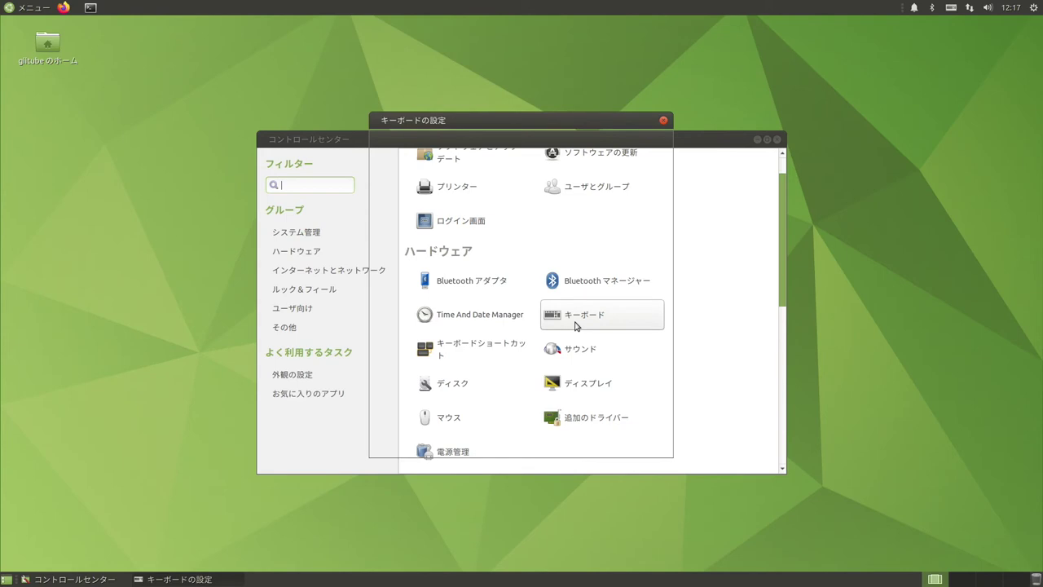
left_click(435, 147)
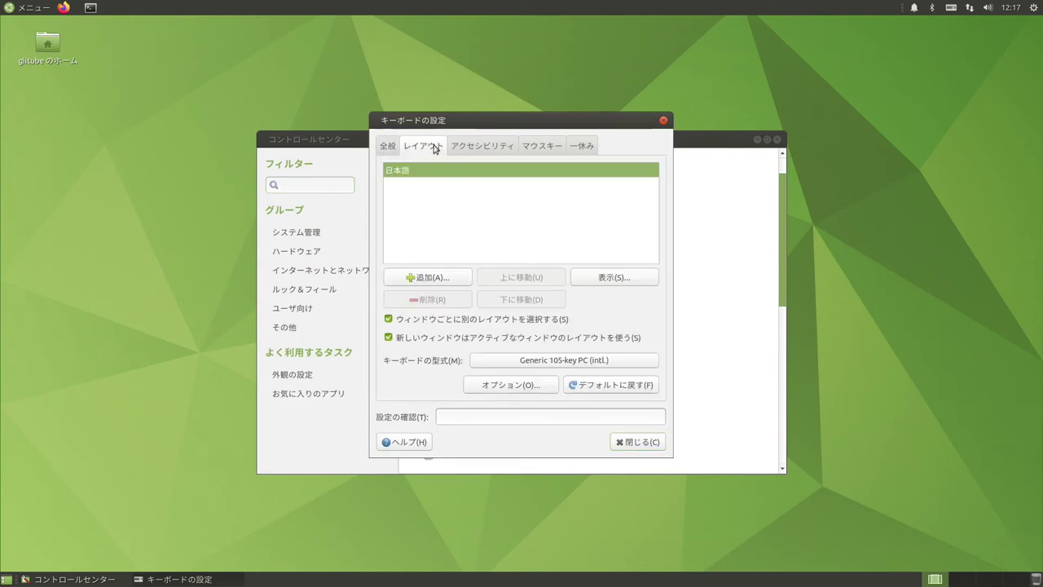
left_click(526, 387)
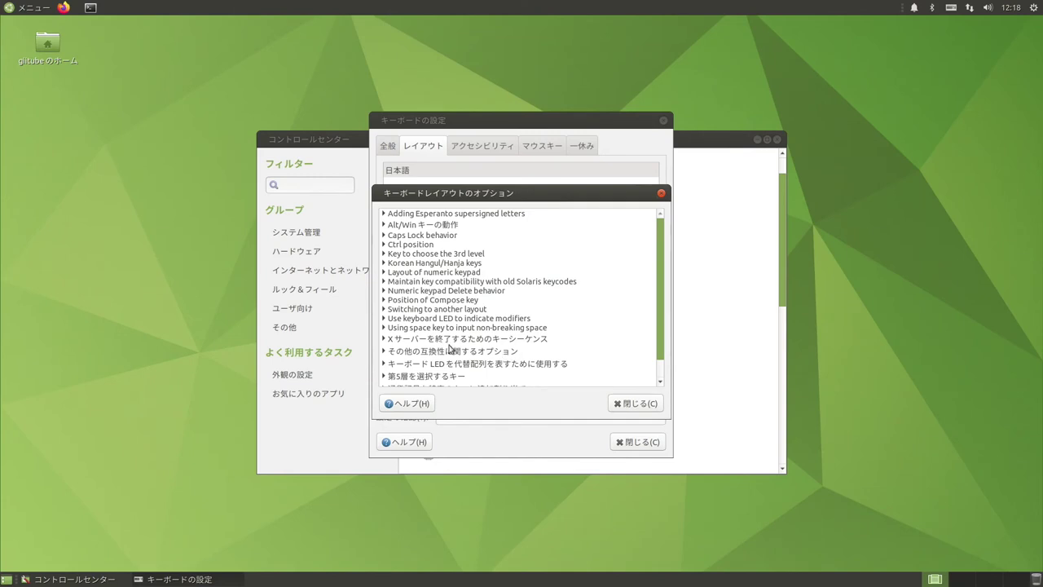
left_click(384, 352)
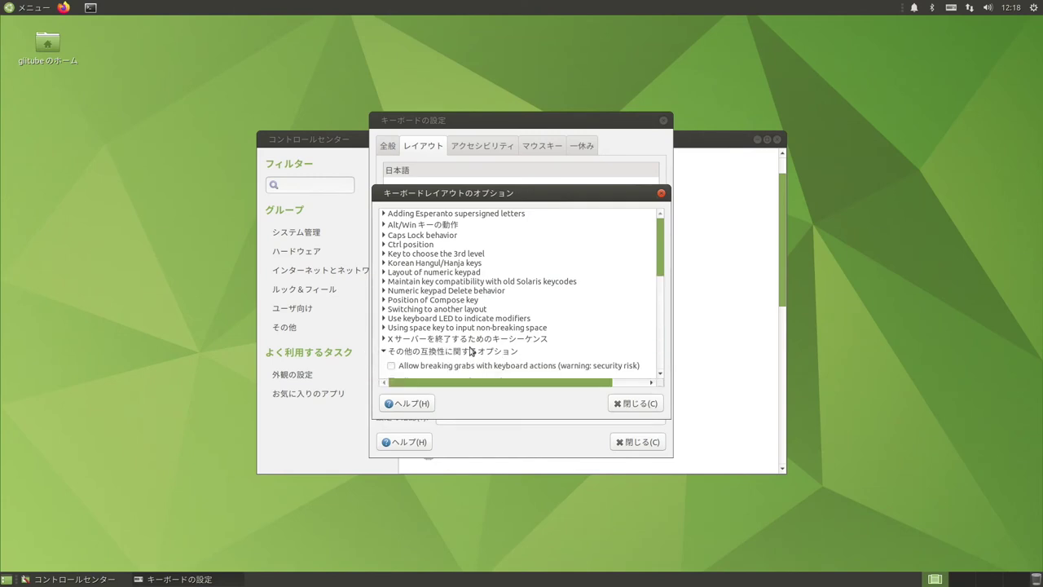
scroll(471, 351, "down", 4)
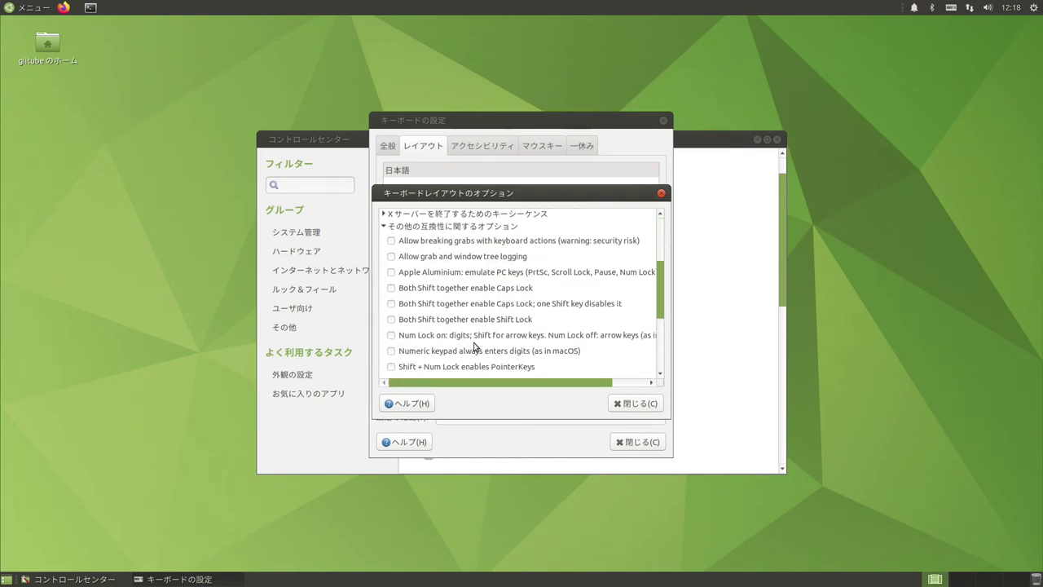
left_click(391, 354)
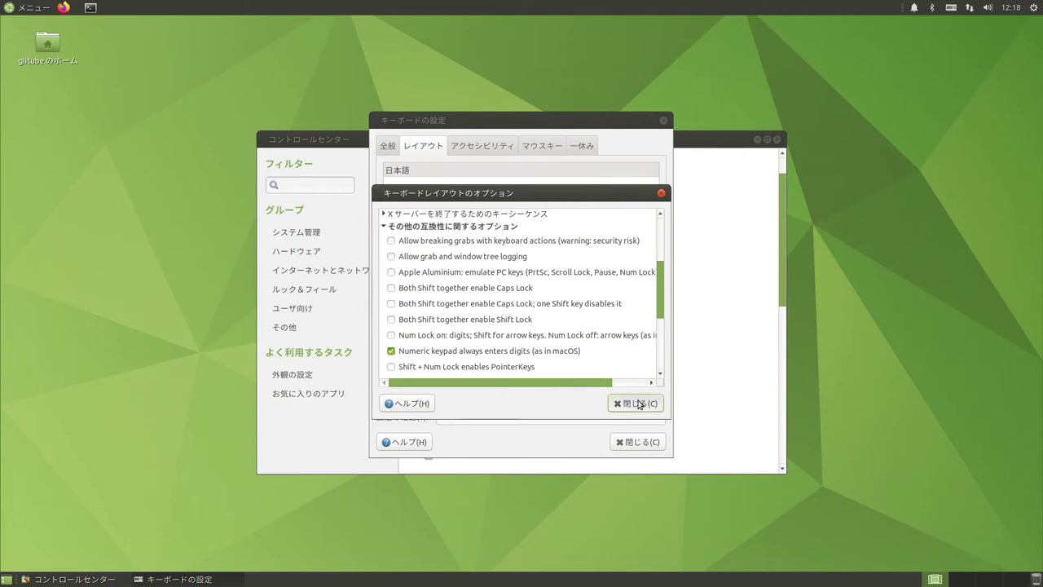
left_click(638, 404)
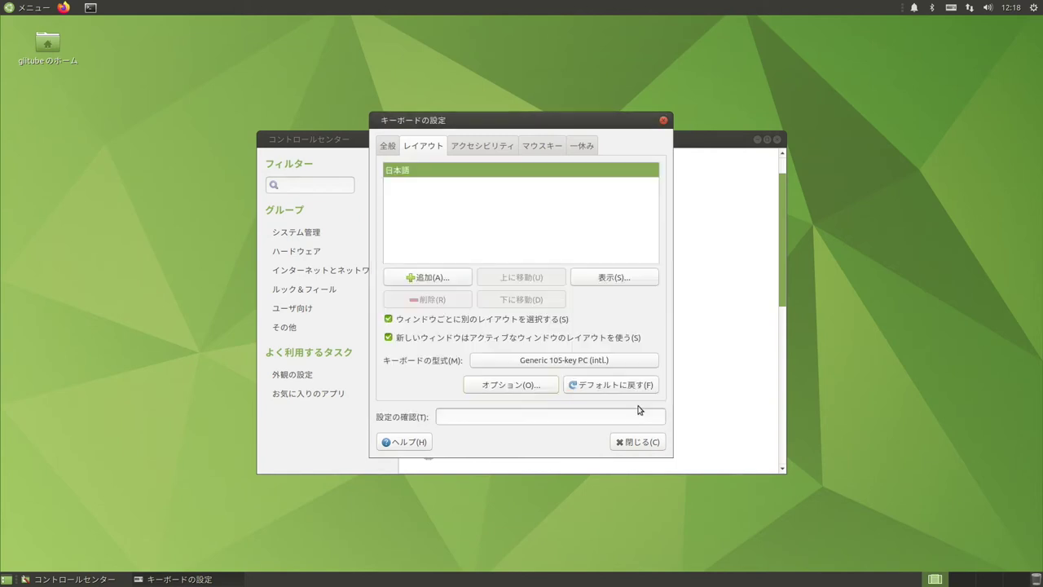
left_click(628, 448)
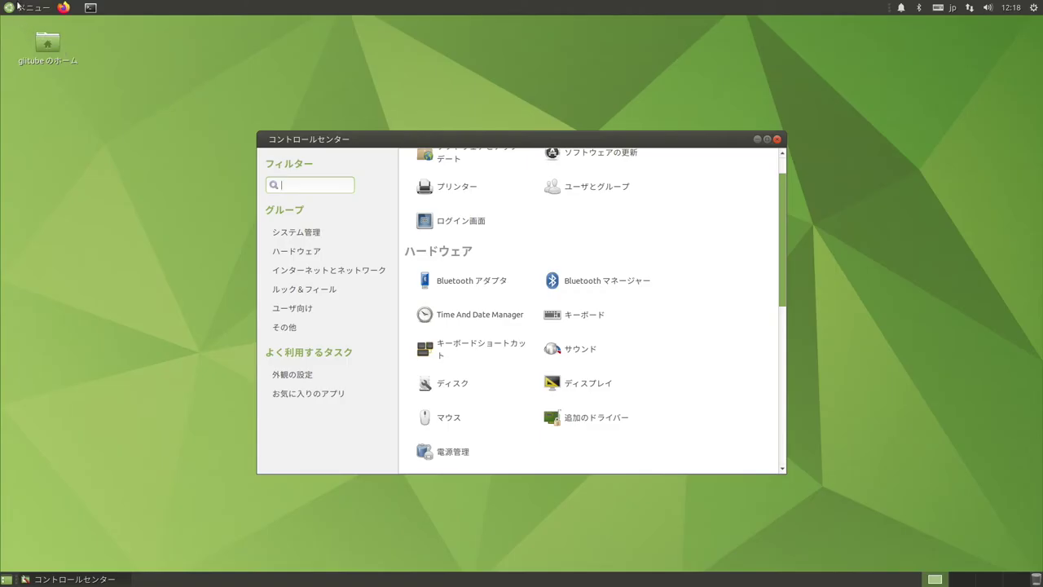
left_click(18, 7)
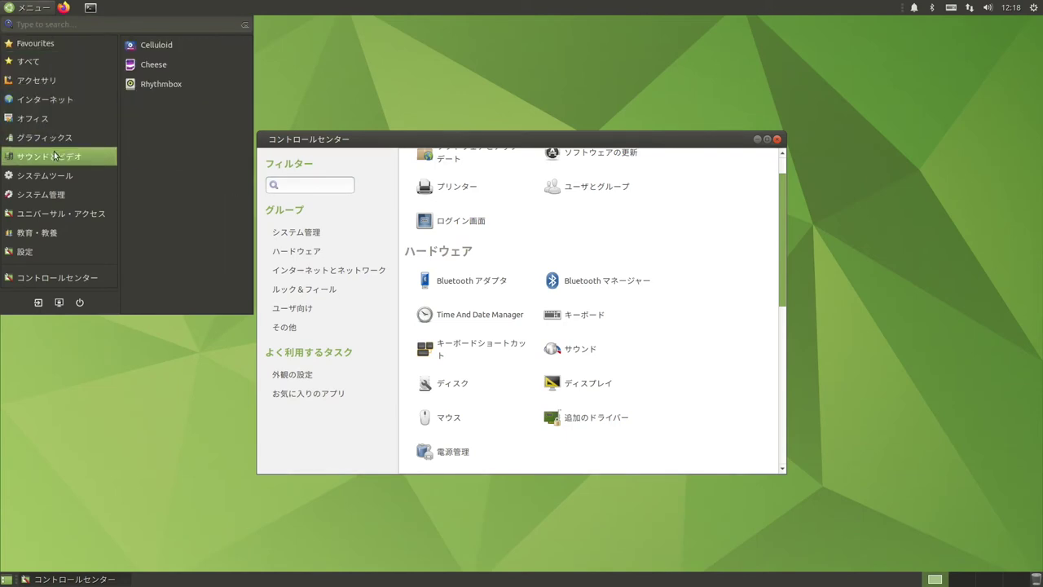
mouse_move(53, 175)
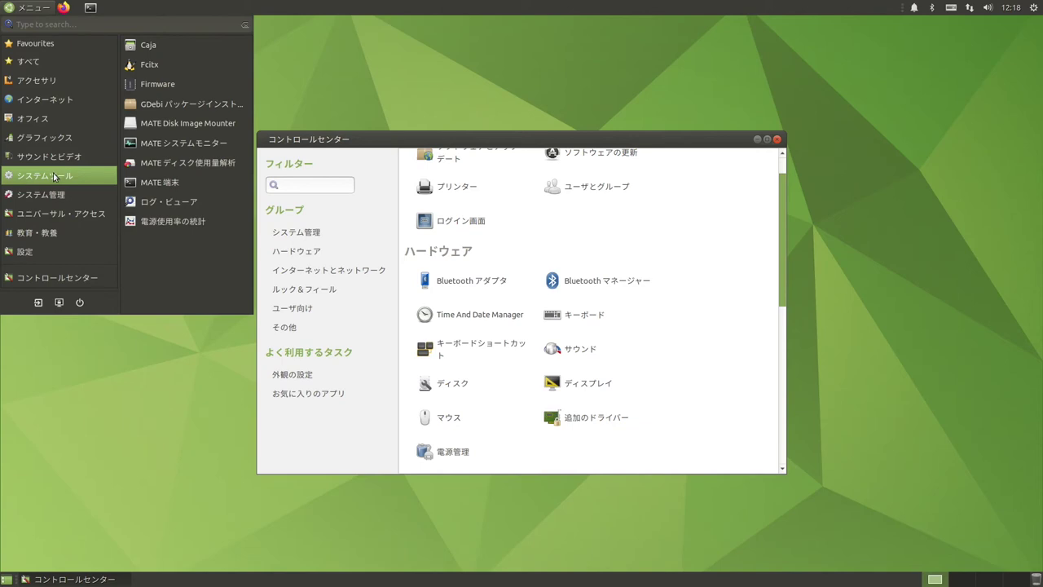
mouse_move(51, 197)
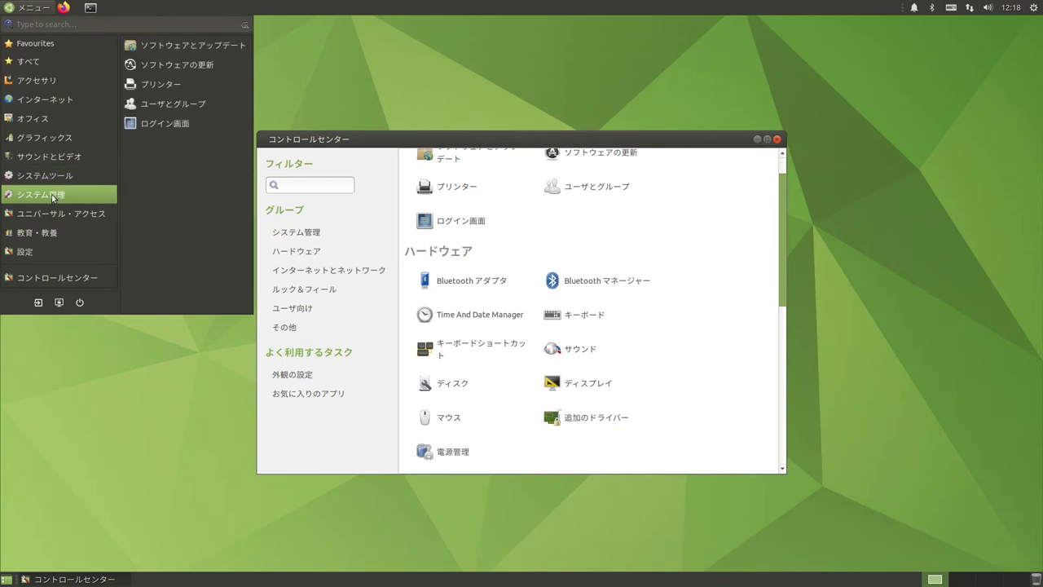
left_click(366, 122)
- Try to install the ubuntu-mate-welcome snap with the --classic option from the terminal, authorizing with the account password
left_click(90, 8)
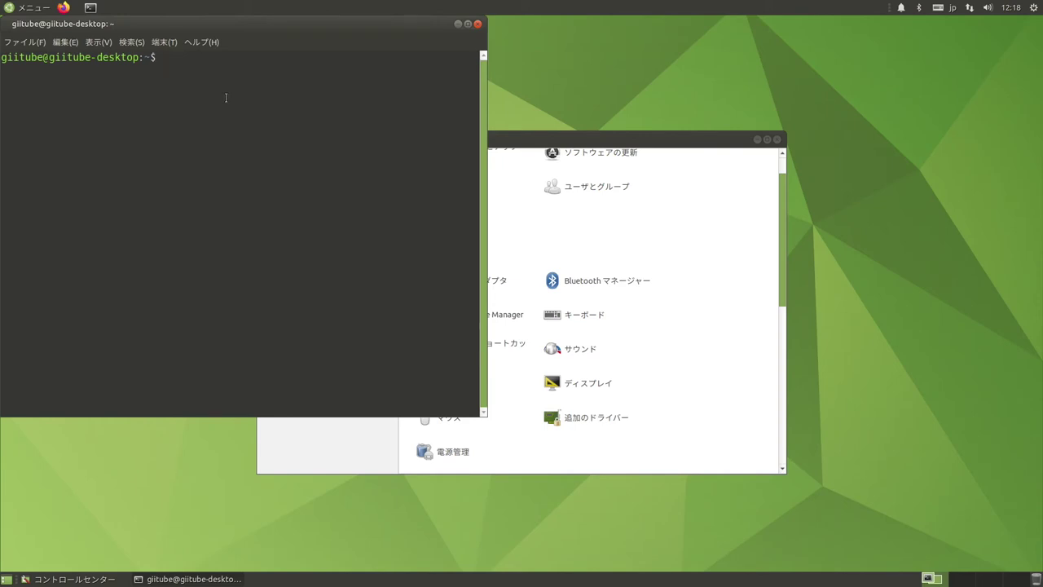
type("sudo snap install")
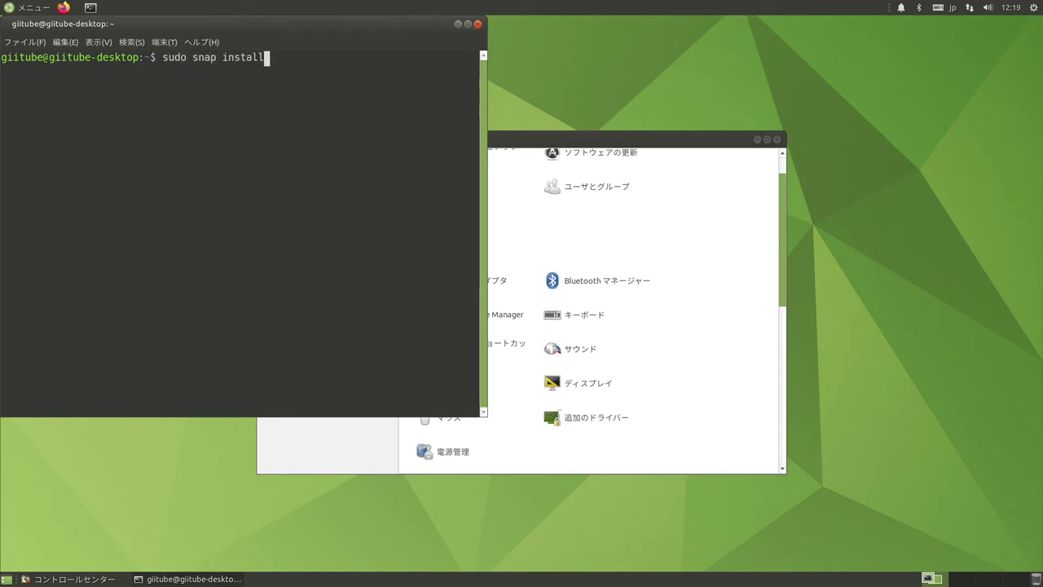
type(" ubuntu-mate-welcome --classic")
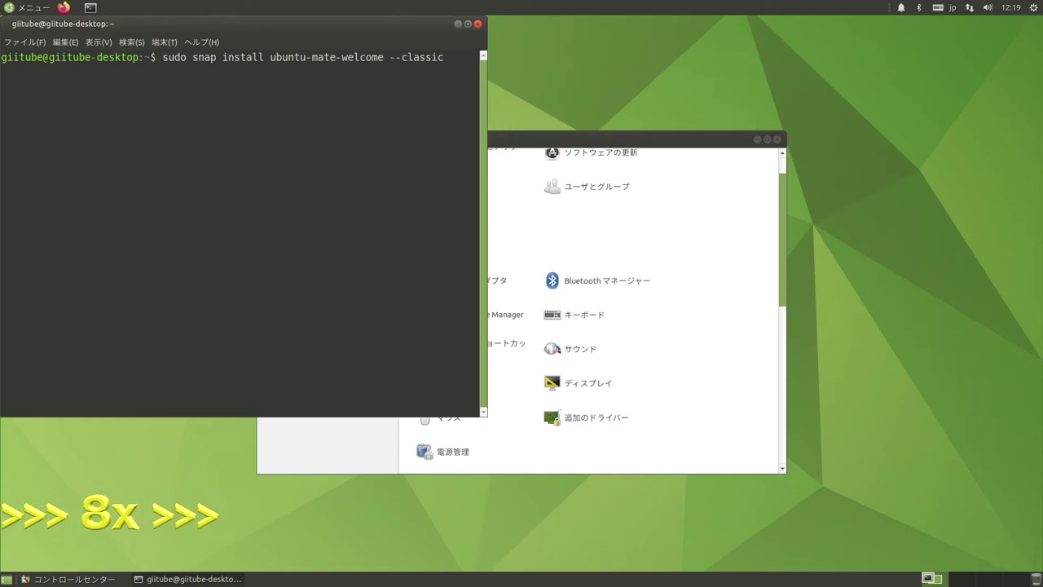
key("Return")
key("Return")
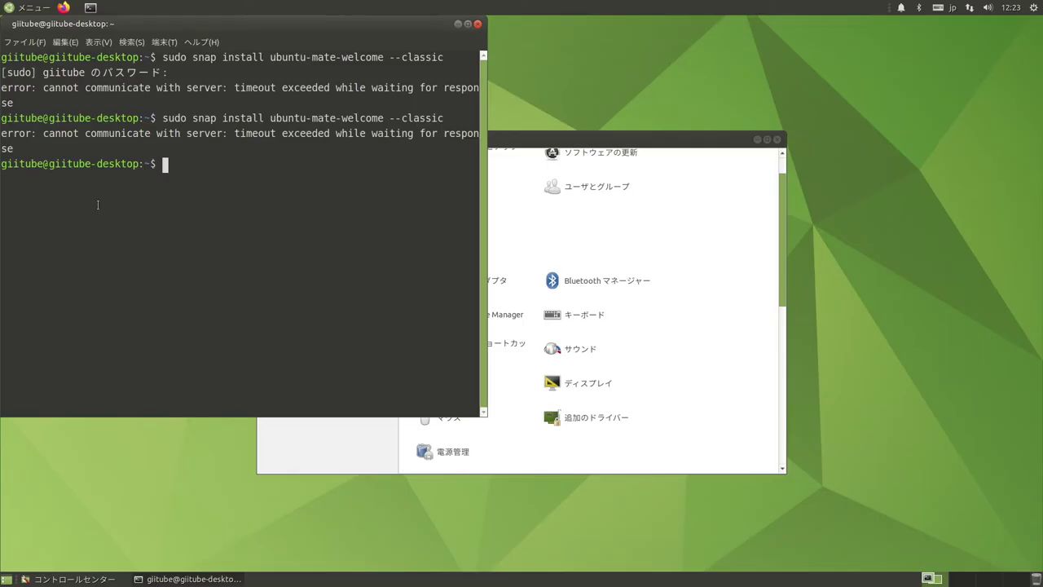
- Install the neofetch package with apt and agree to continue the installation
type("sudo aput")
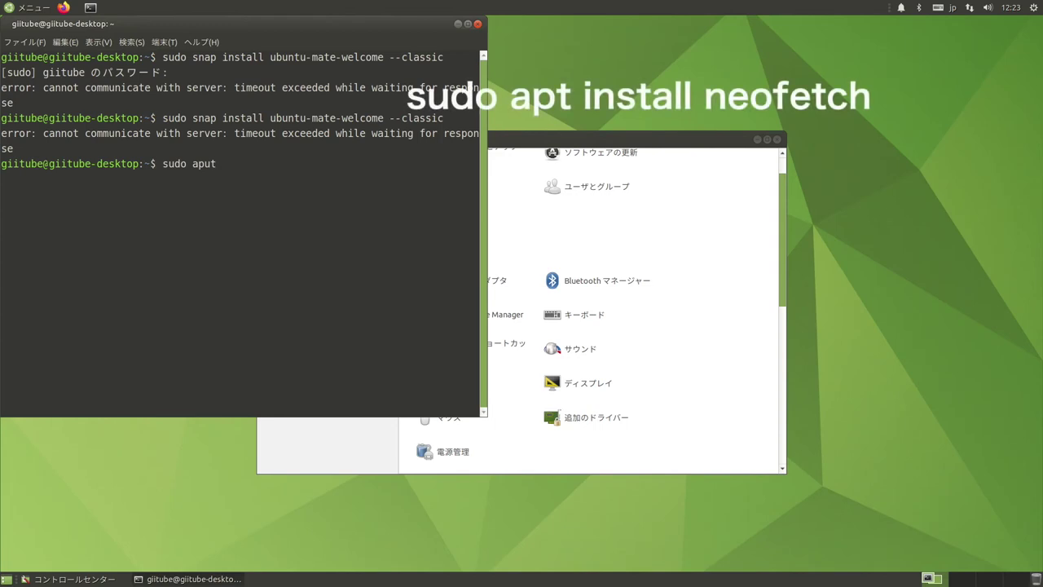
key("BackSpace")
key("BackSpace")
key("BackSpace")
type("t install neofetch")
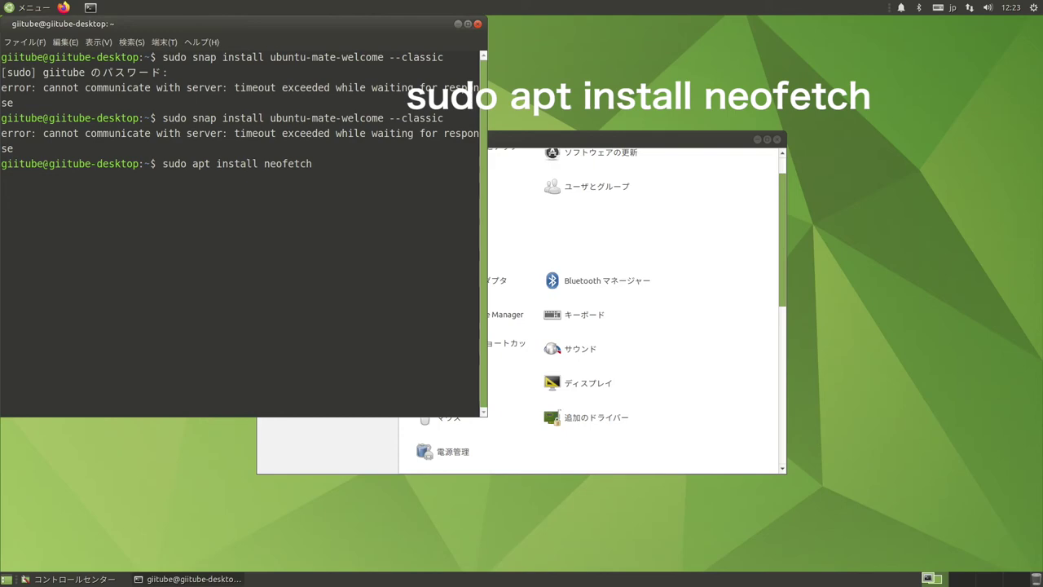
key("Return")
type("y")
key("Return")
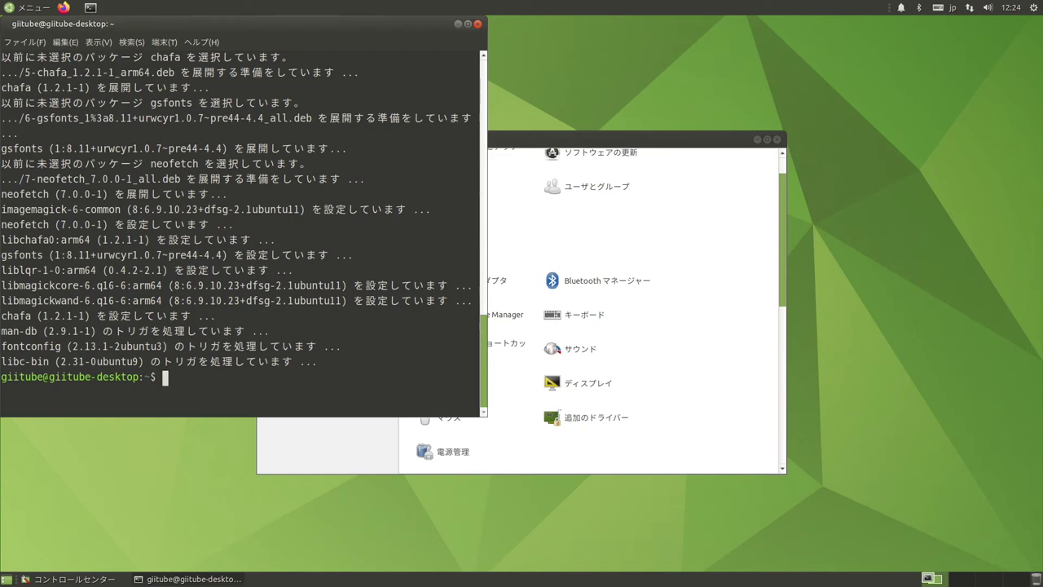
- Install the htop package with apt from the terminal
type("sudo apt ins")
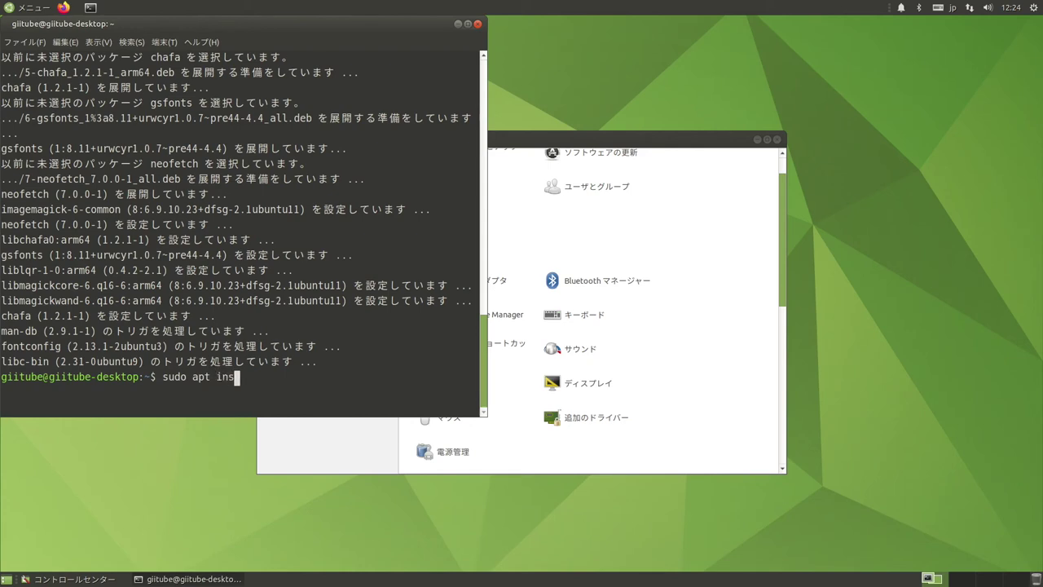
type("tall h")
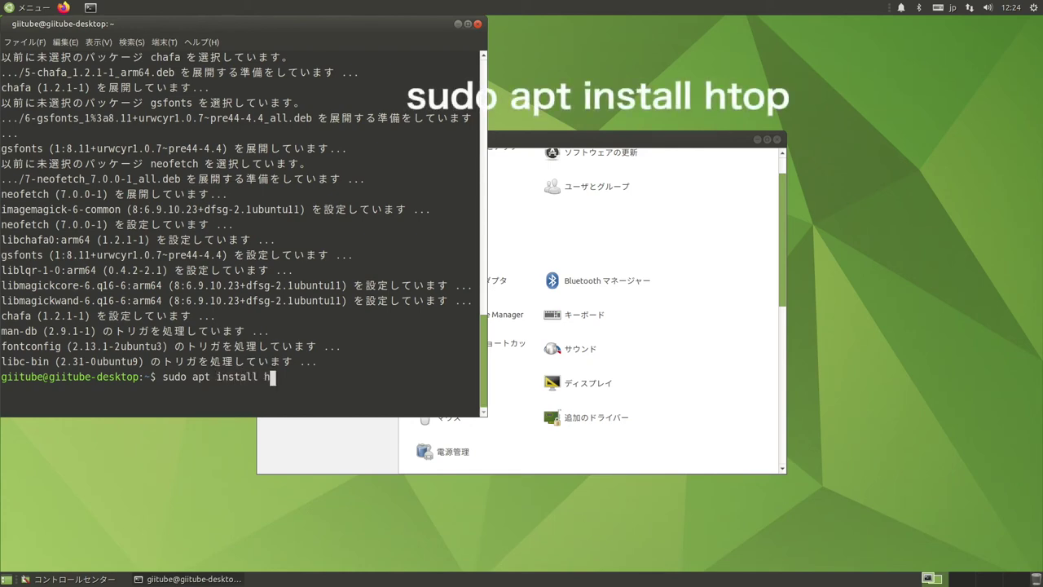
type("top")
key("Return")
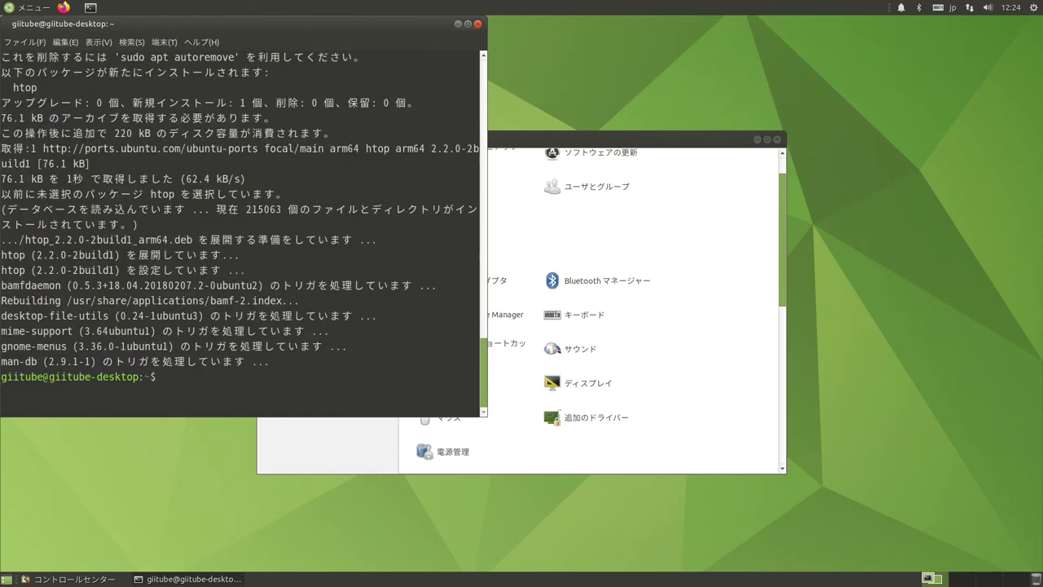
- Run neofetch in the terminal to display the system information
type("neofetch")
key("Return")
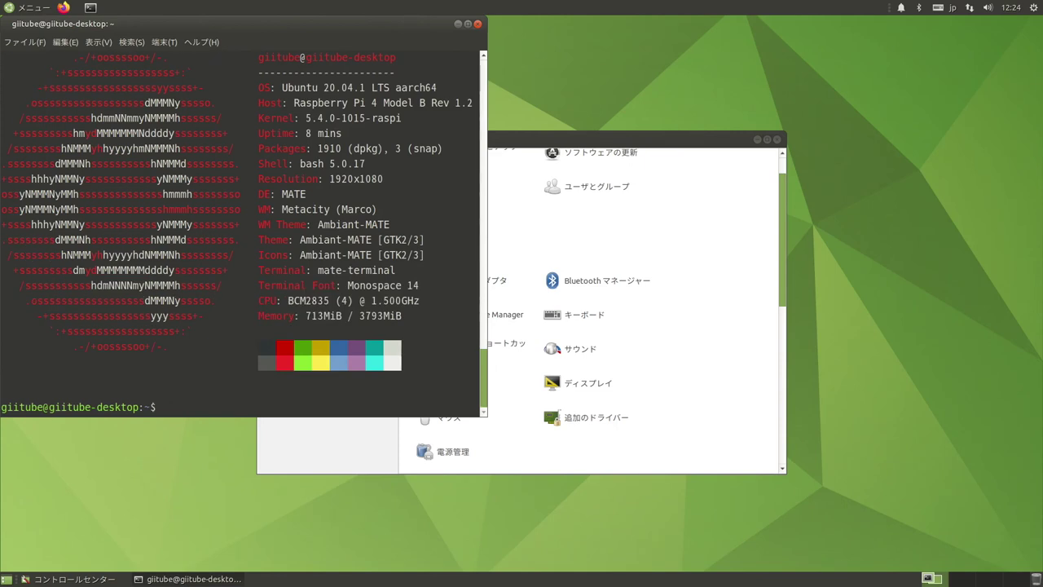
scroll(636, 309, "up", 1)
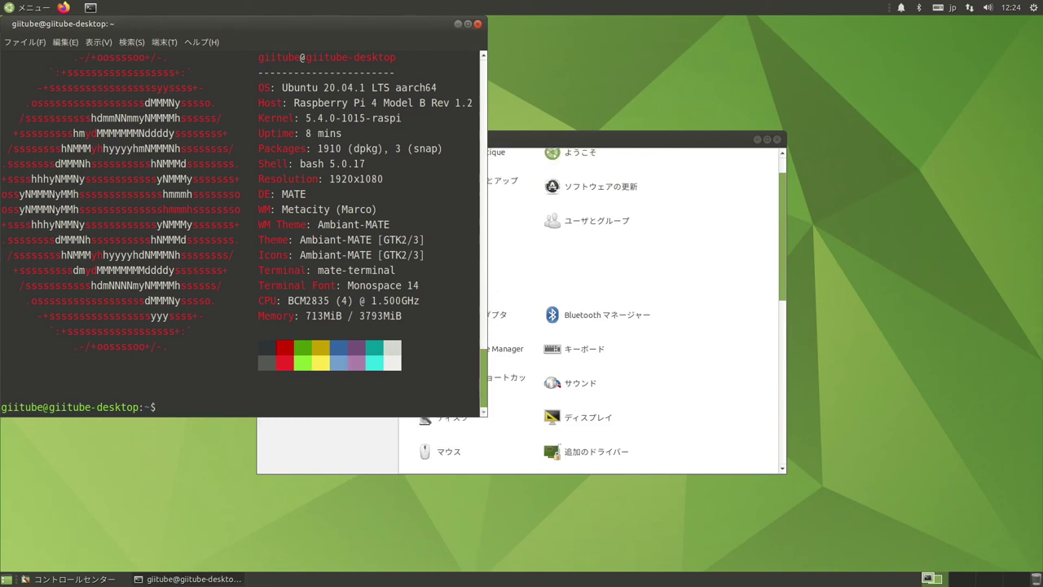
- Run htop to view the running processes and resource usage, quit it, and close the terminal window
type("htop")
key("Return")
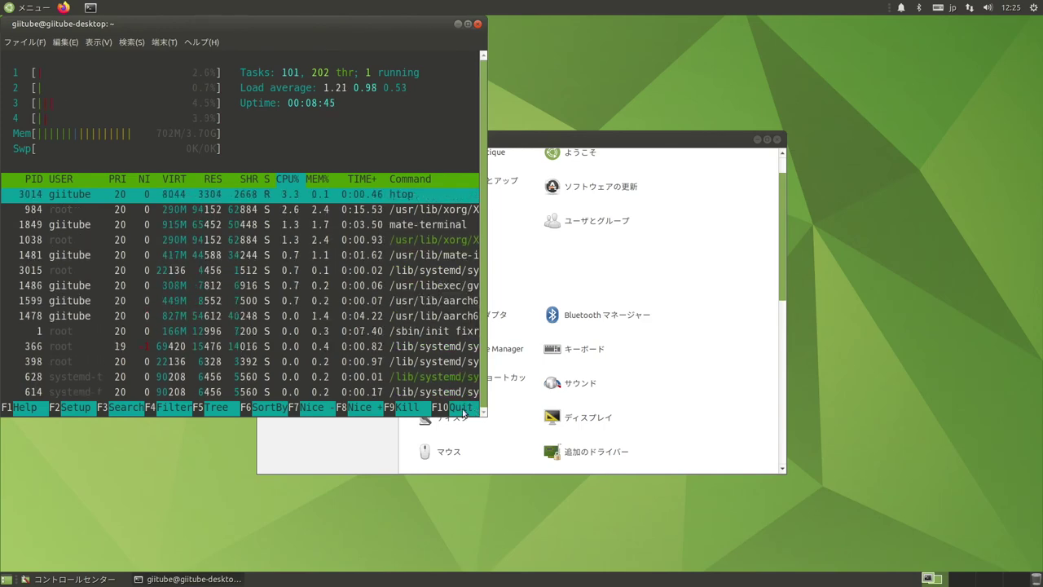
left_click(462, 409)
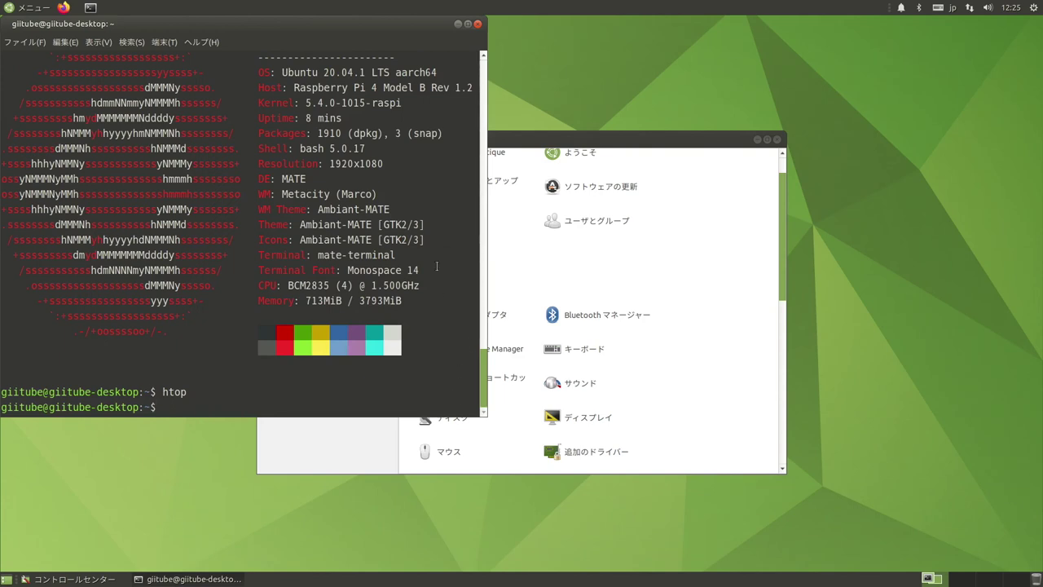
left_click(479, 26)
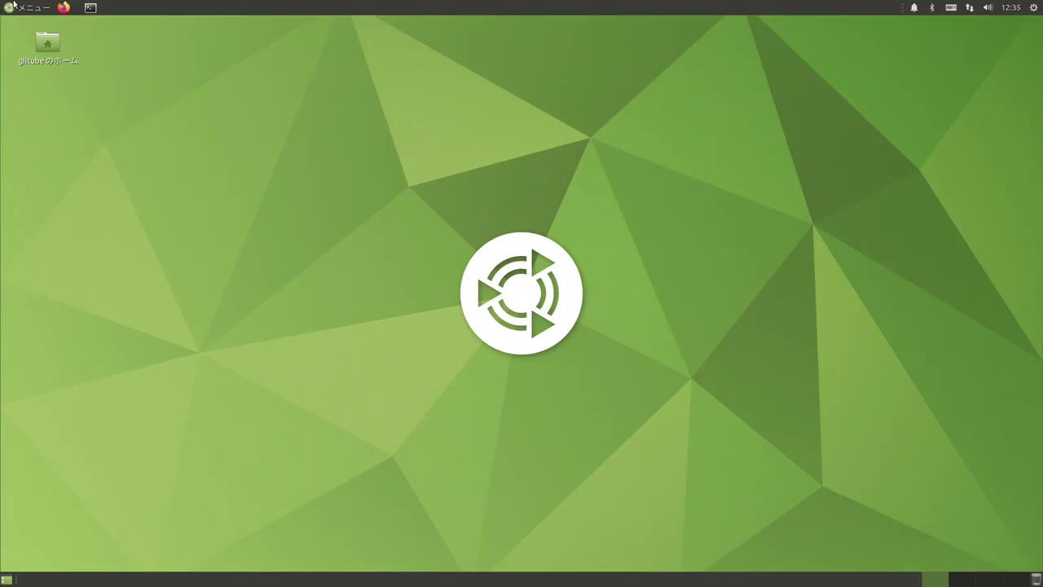
- Open the Control Center and launch Software Boutique from its system administration group
left_click(17, 7)
mouse_move(22, 219)
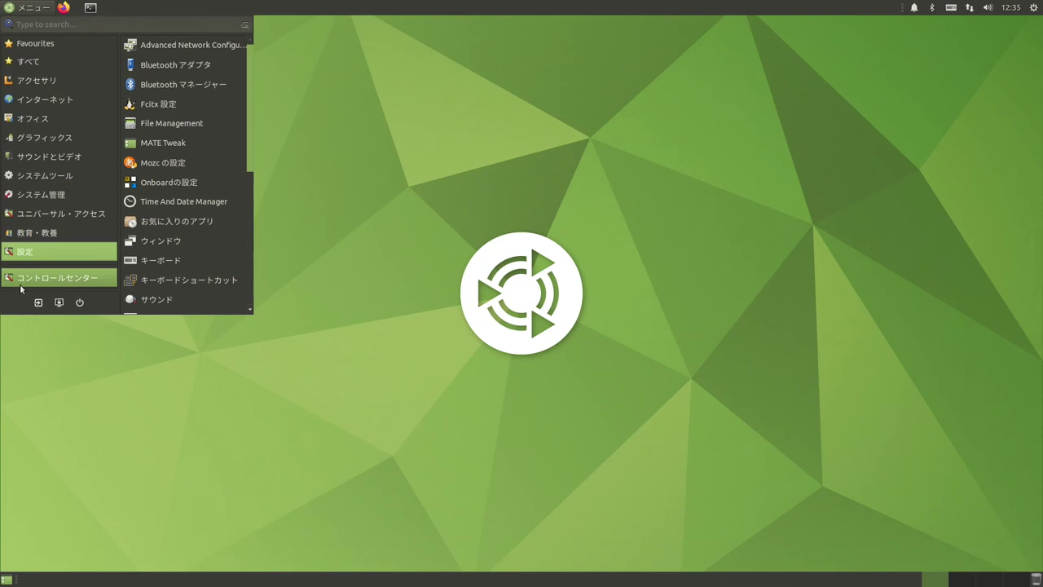
left_click(21, 285)
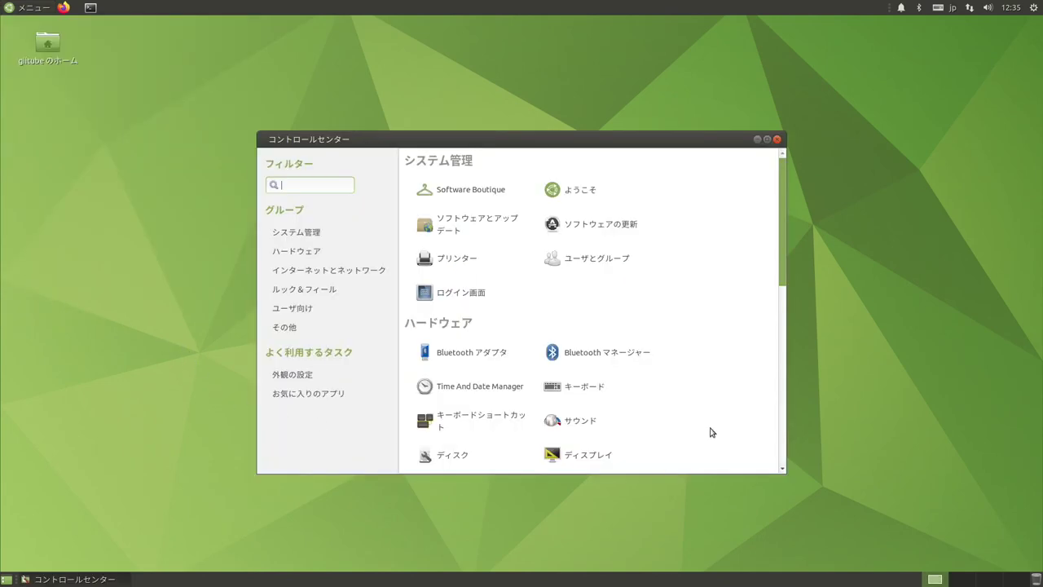
left_click(470, 192)
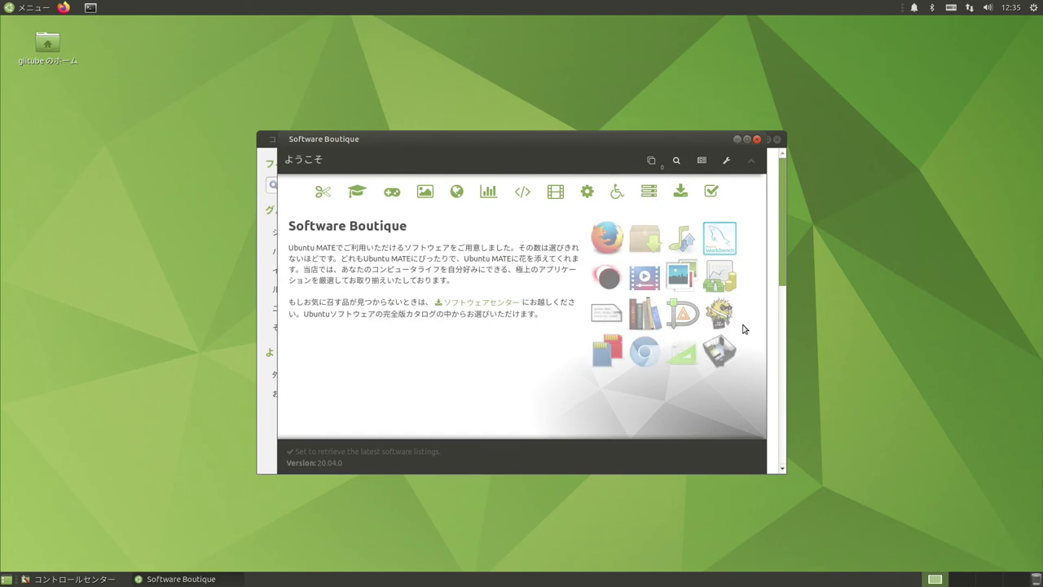
- Browse the Accessories, Education and Games categories in Software Boutique, and close it
left_click(324, 194)
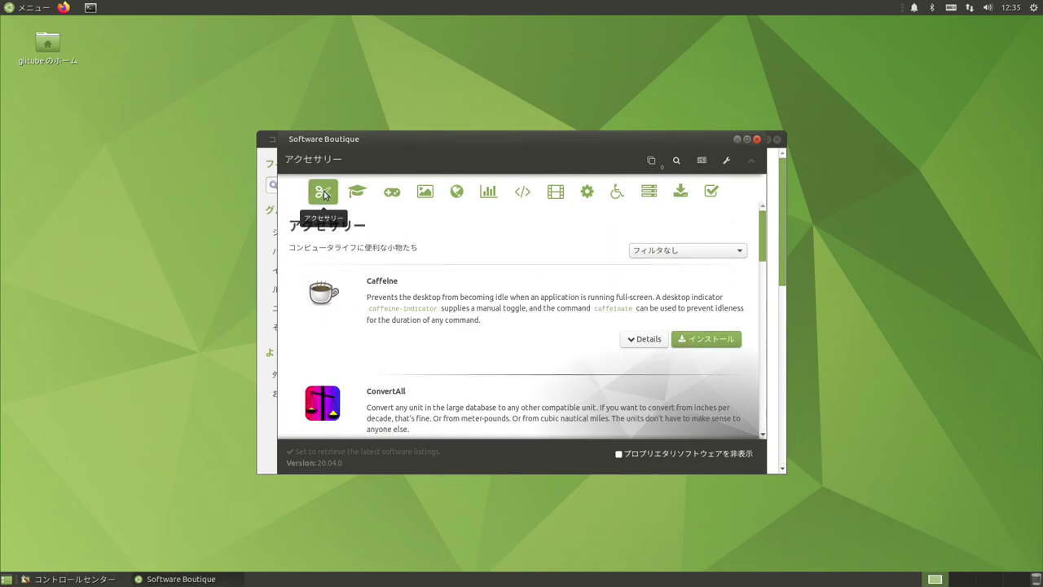
left_click(355, 196)
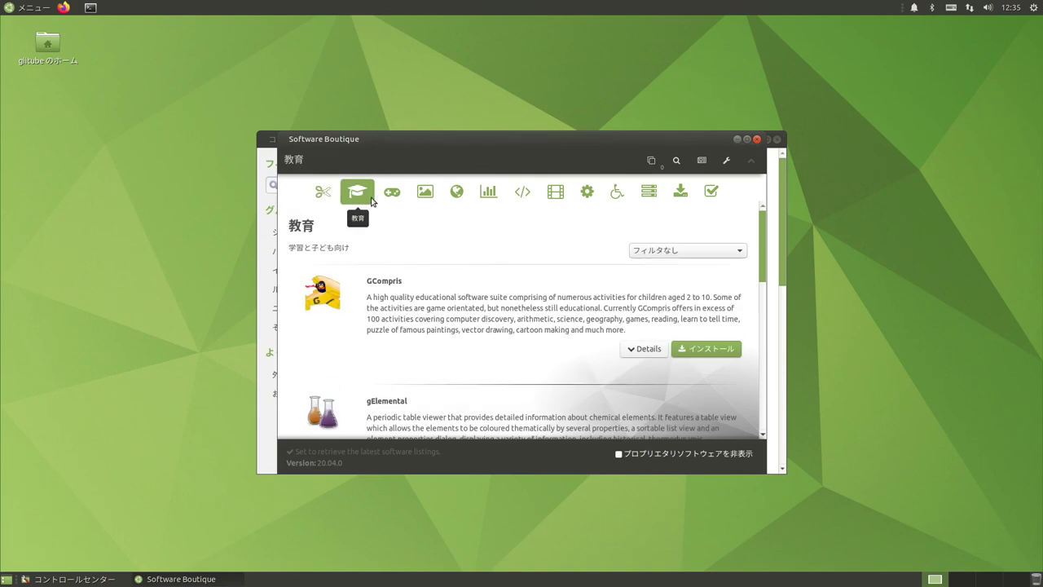
left_click(391, 194)
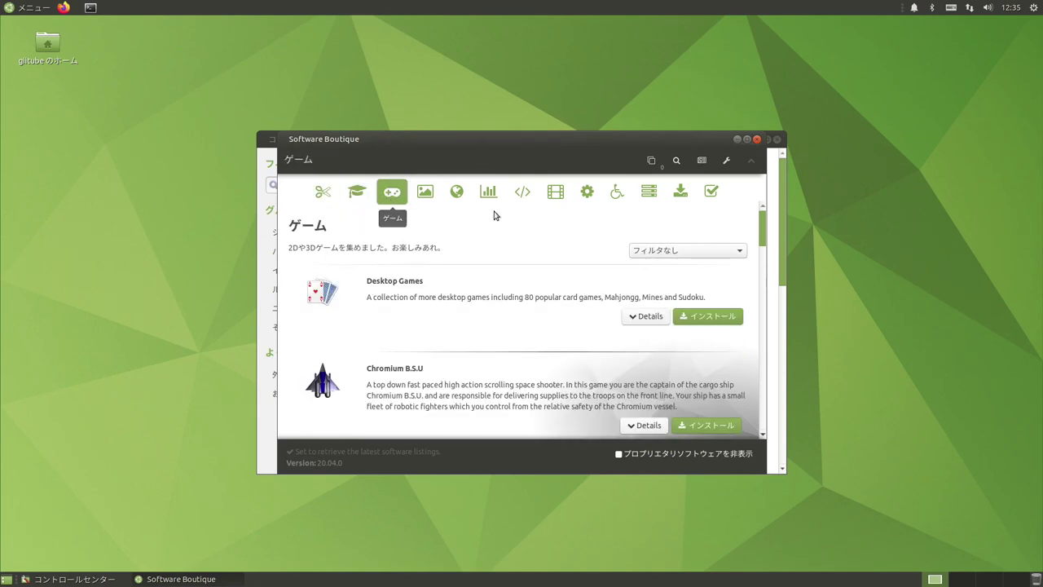
left_click(757, 139)
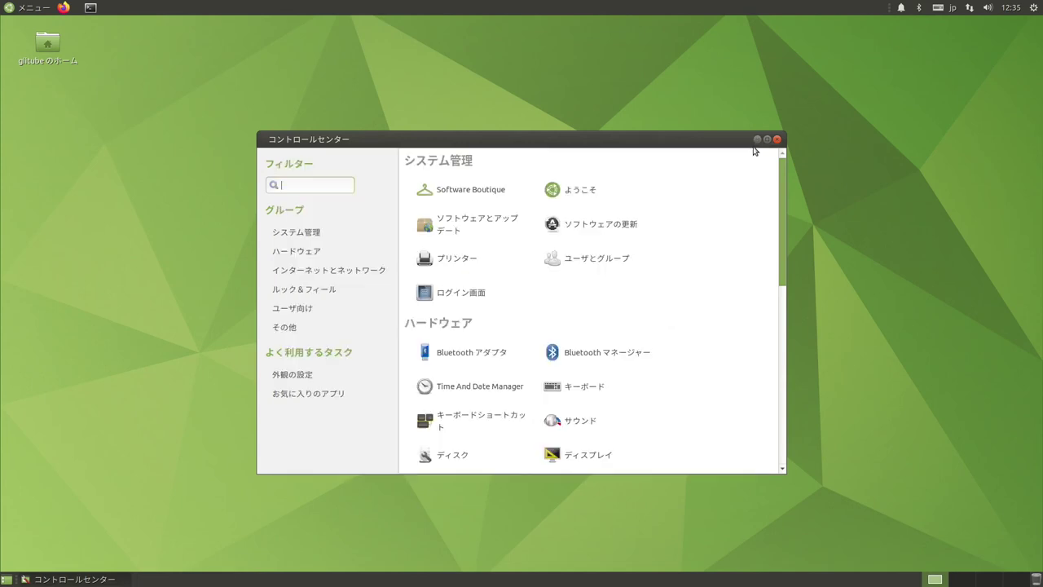
- Open the Ubuntu MATE Welcome app, read its Raspberry Pi information page through to the upgrade notes, and close it
left_click(572, 196)
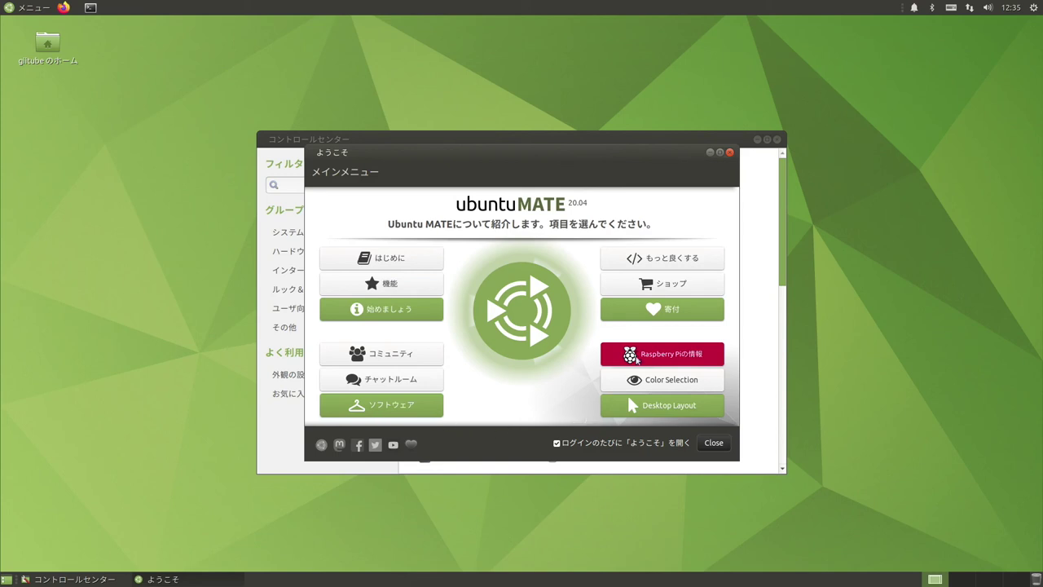
left_click(639, 353)
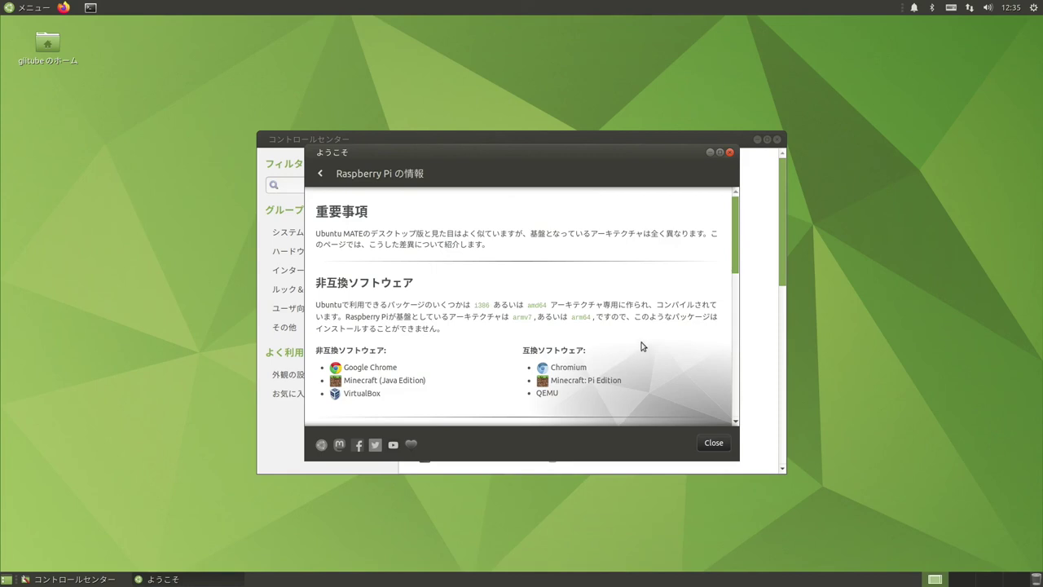
scroll(642, 346, "down", 2)
scroll(642, 346, "down", 2)
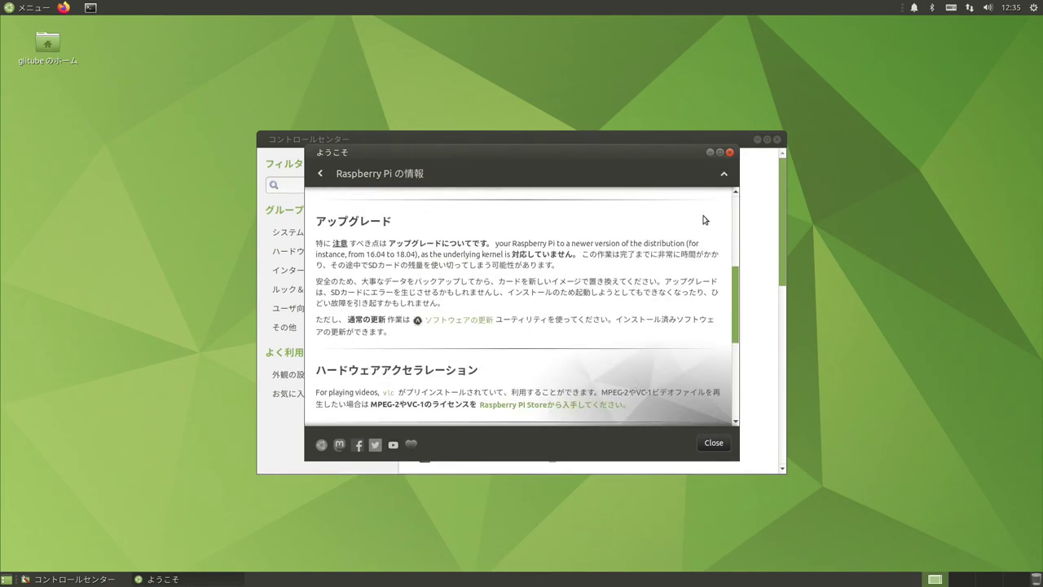
left_click(729, 153)
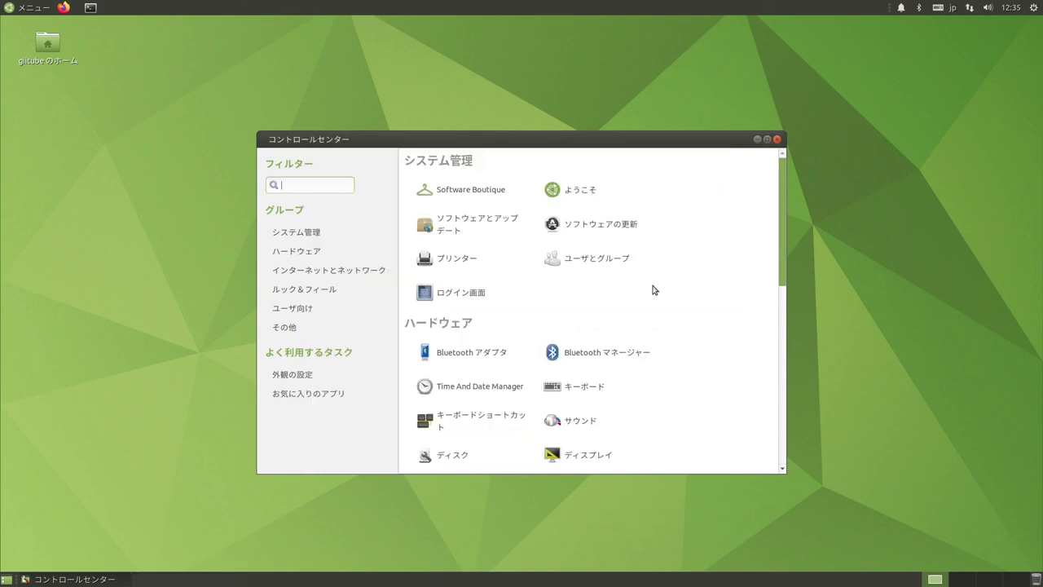
- Enable the Dock in MATE Tweak's panel features, reached through the Look and Feel group, and close MATE Tweak
scroll(499, 379, "down", 3)
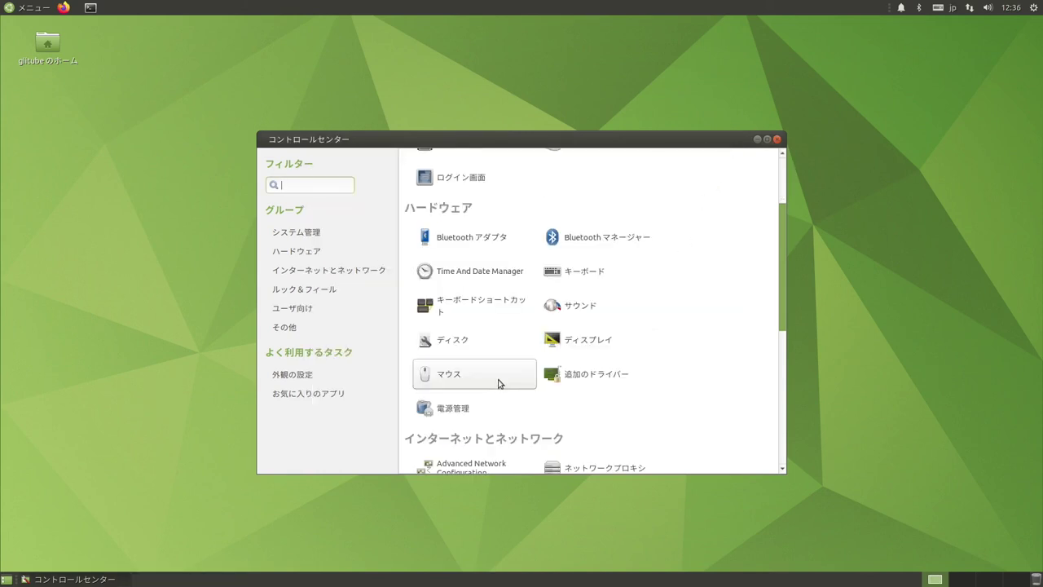
left_click(344, 294)
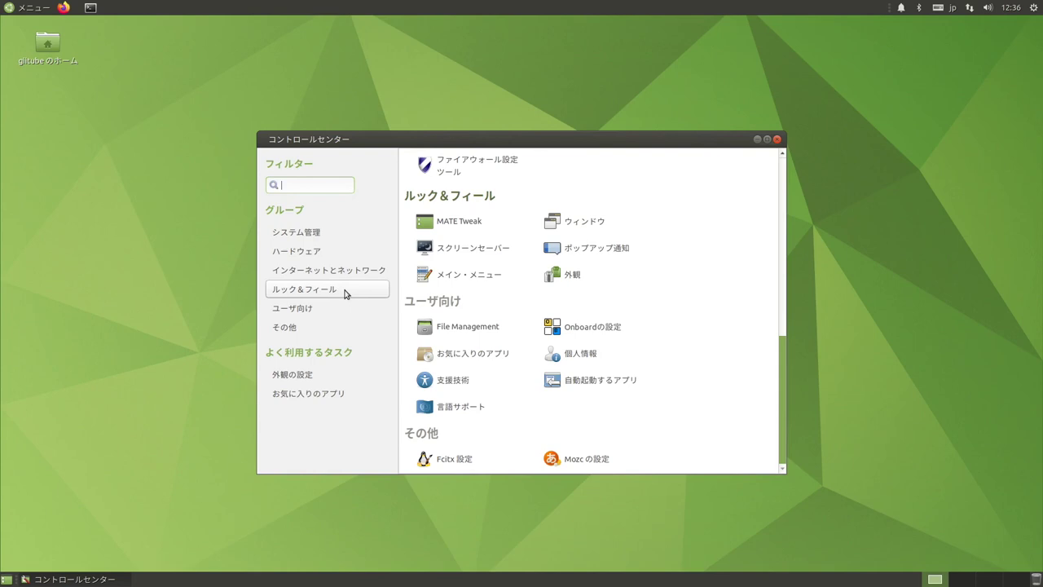
left_click(470, 227)
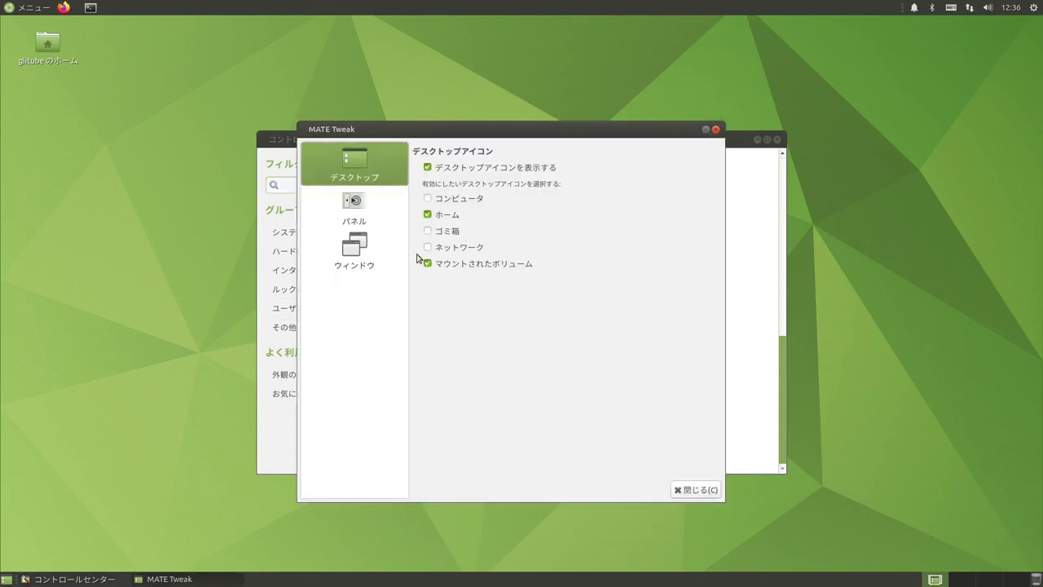
left_click(361, 211)
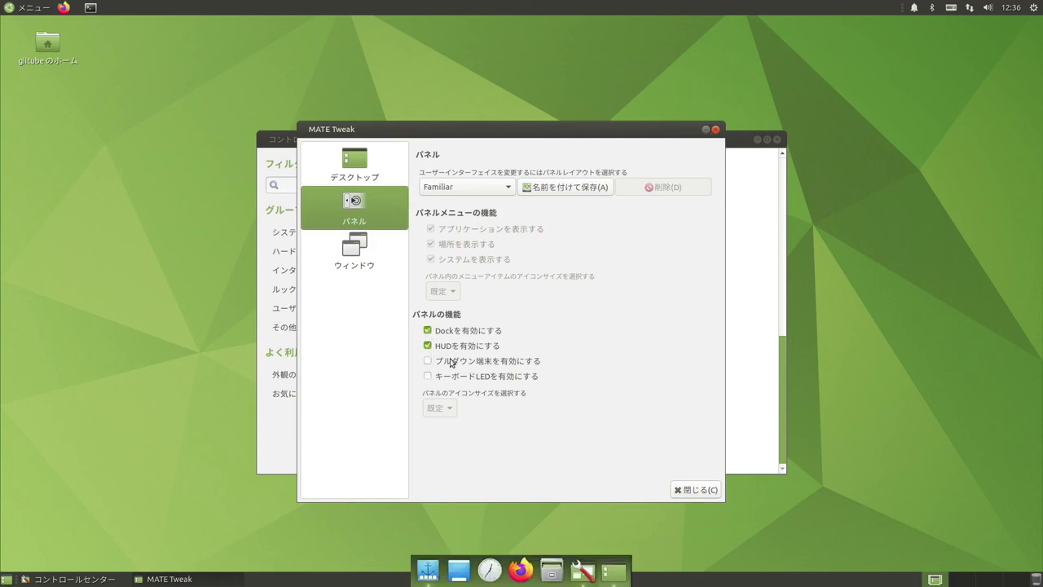
left_click(684, 492)
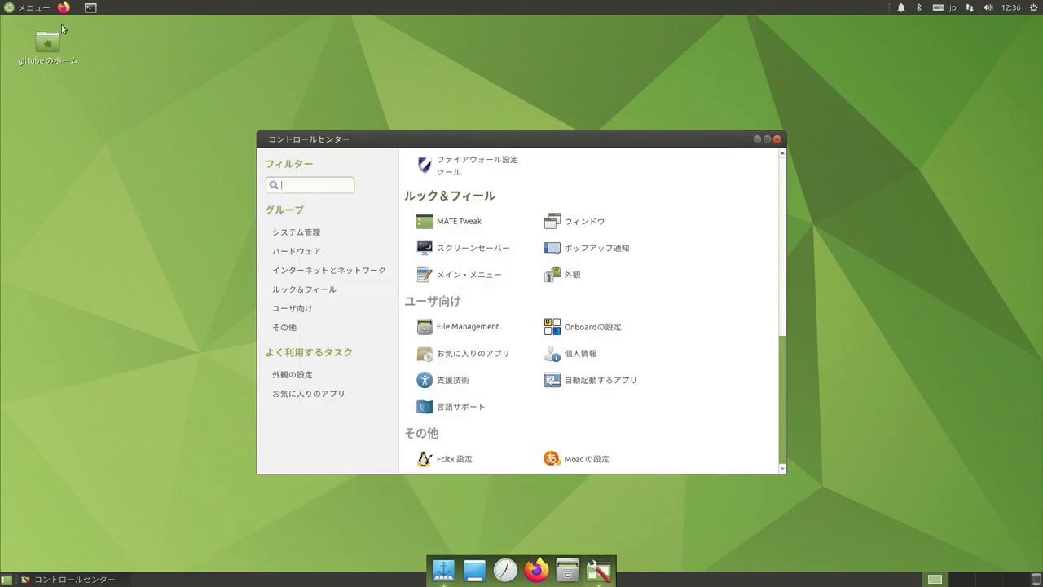
- Look through the Office category of the applications menu, including the LibreOffice entries, and close the menu
left_click(34, 8)
mouse_move(68, 116)
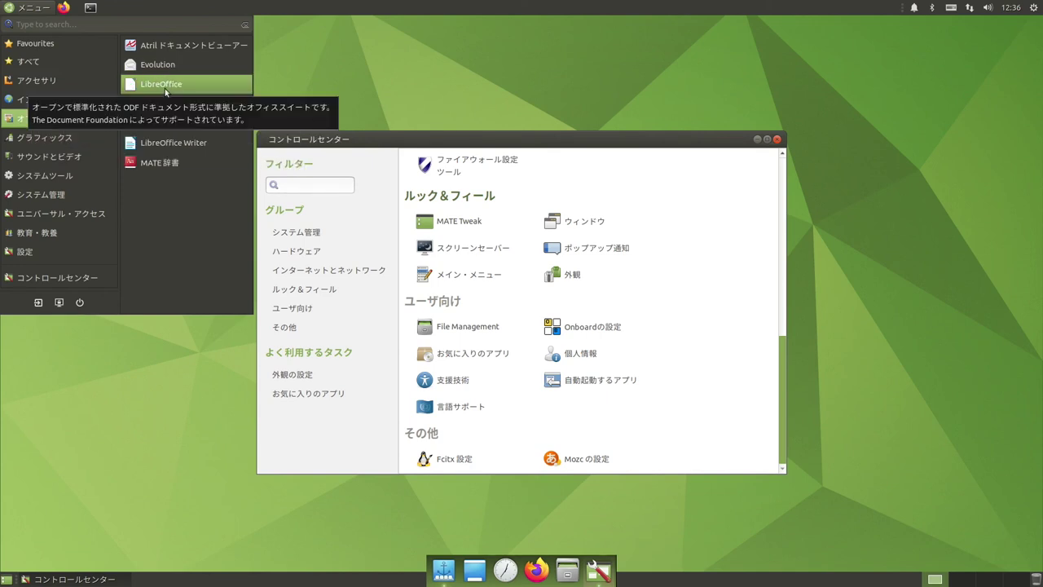
left_click(463, 93)
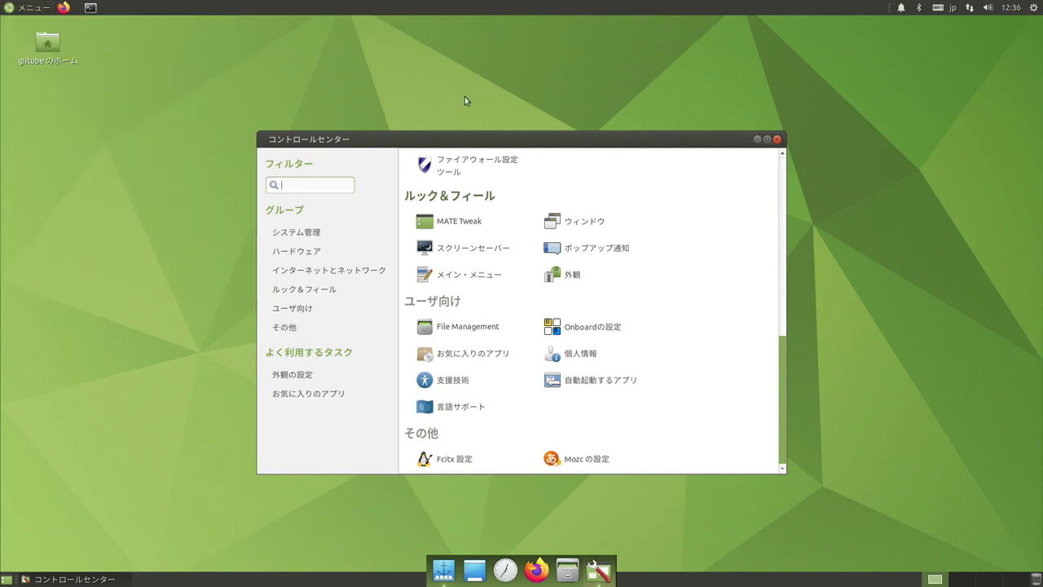